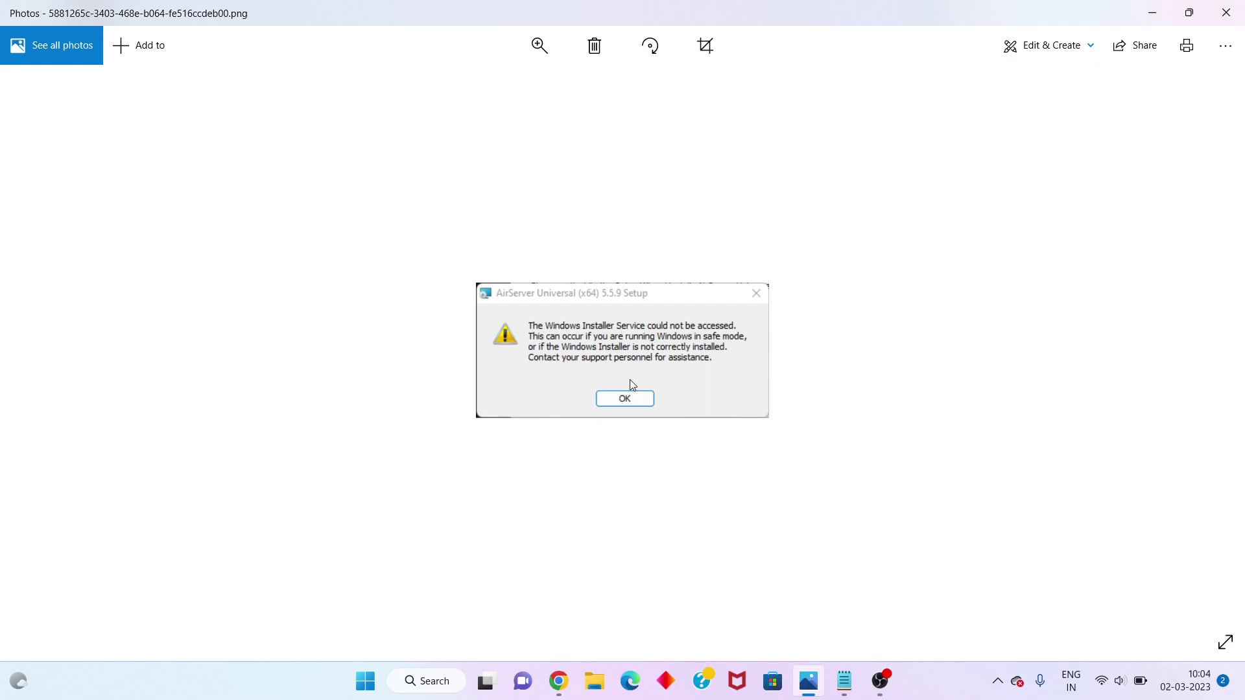
Clear the photo to reveal the desktop and open Task Manager by searching 'task'
left_click(1153, 8)
left_click(423, 686)
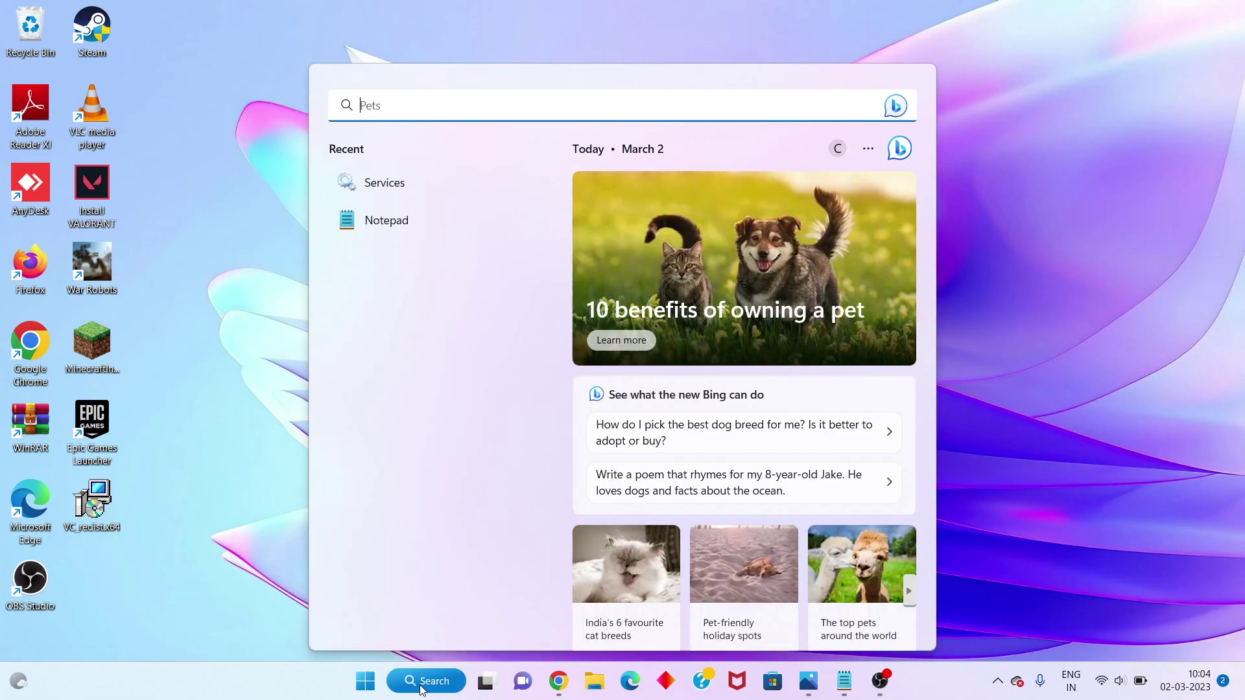
type("tas")
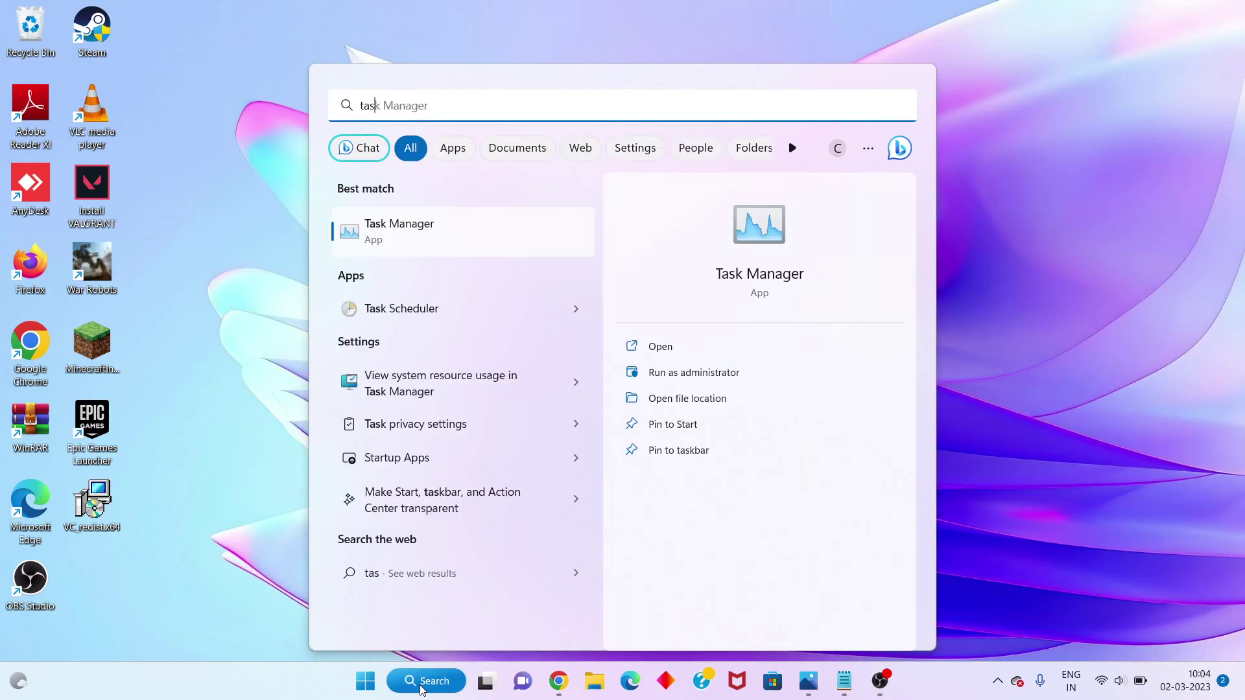
type("k")
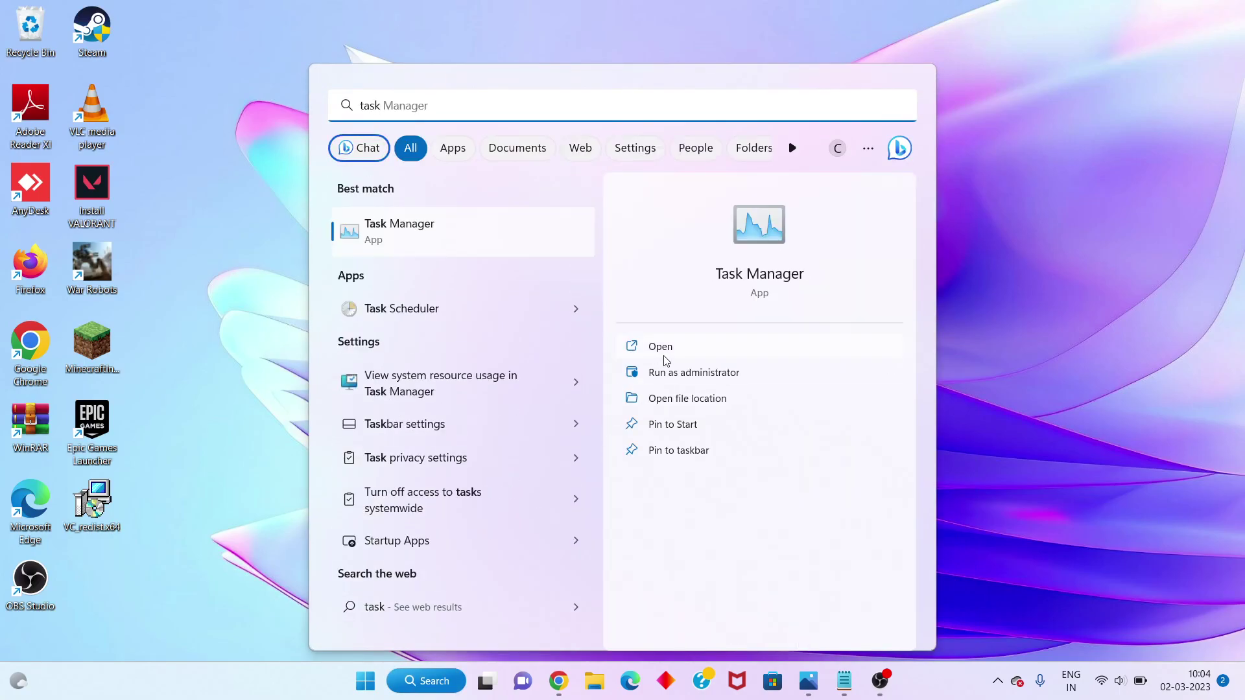
left_click(660, 347)
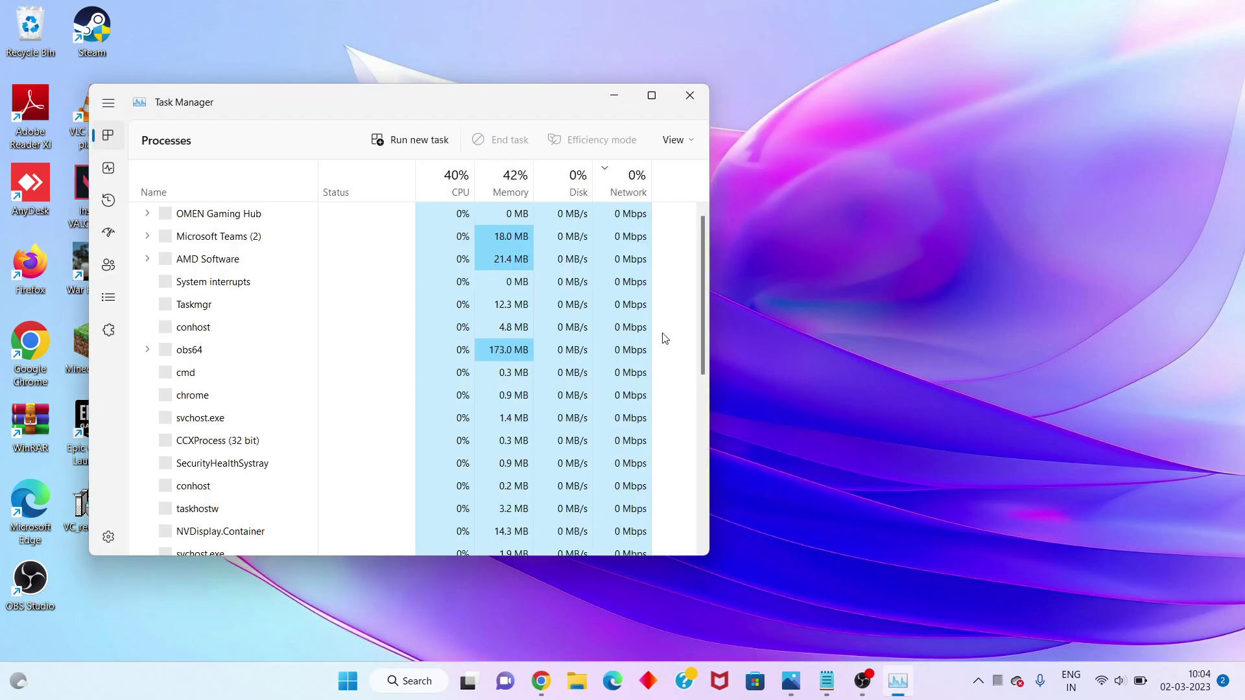
Maximize Task Manager and start the msiserver (Windows Installer) service from the Services page
left_click(651, 95)
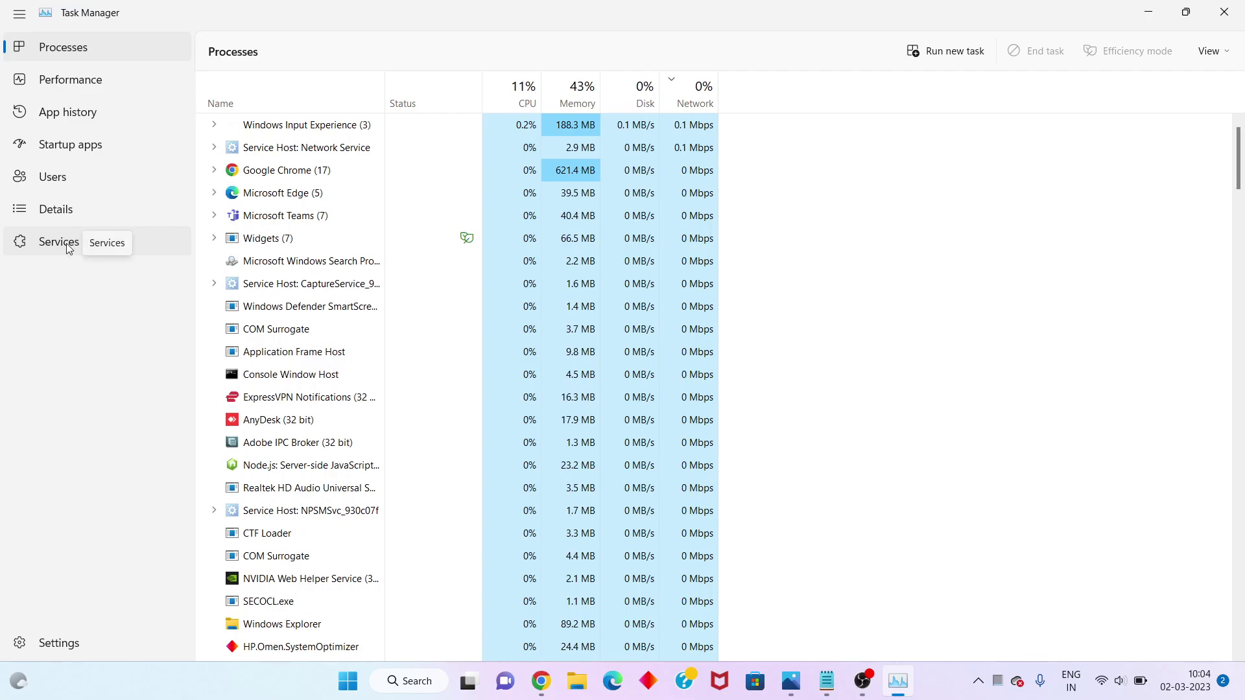
left_click(59, 242)
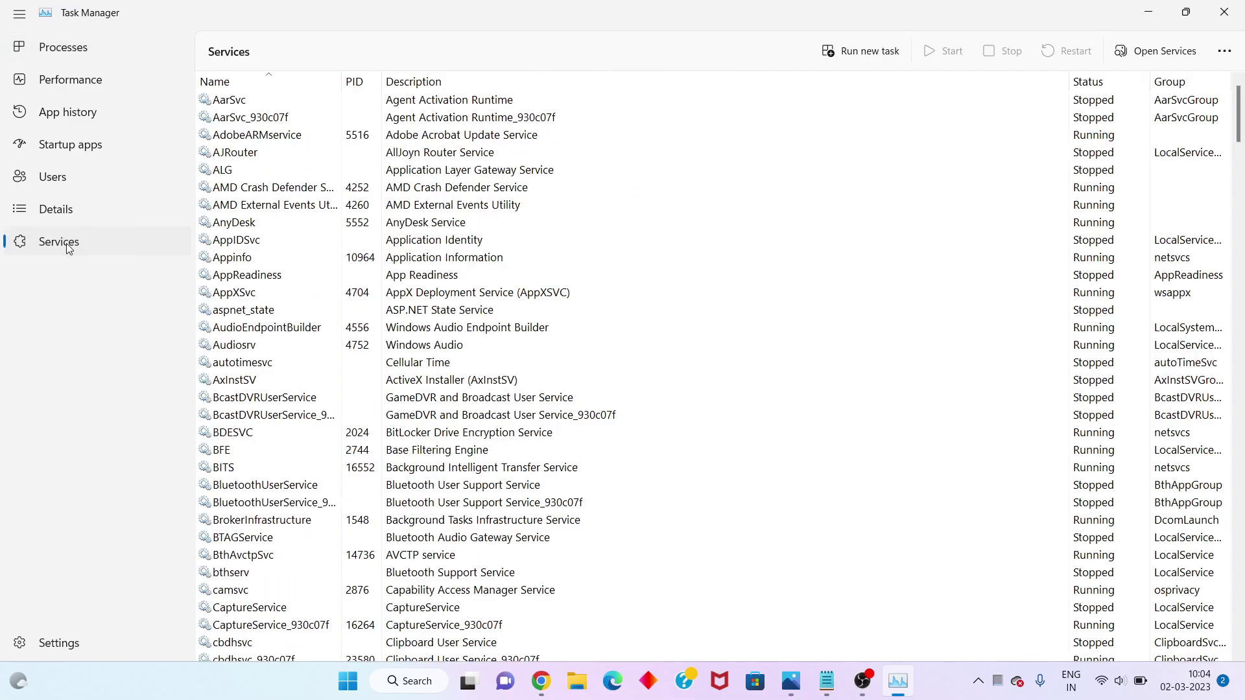
scroll(358, 327, "down", 10)
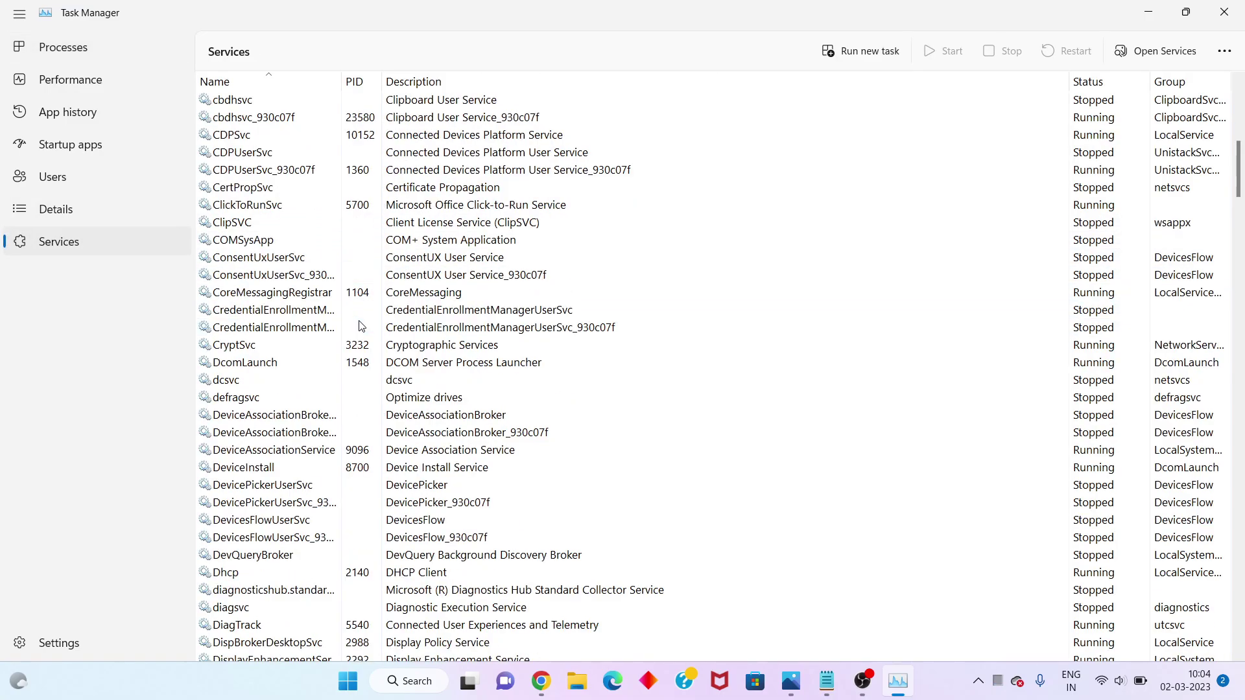
scroll(359, 328, "down", 15)
scroll(359, 327, "down", 20)
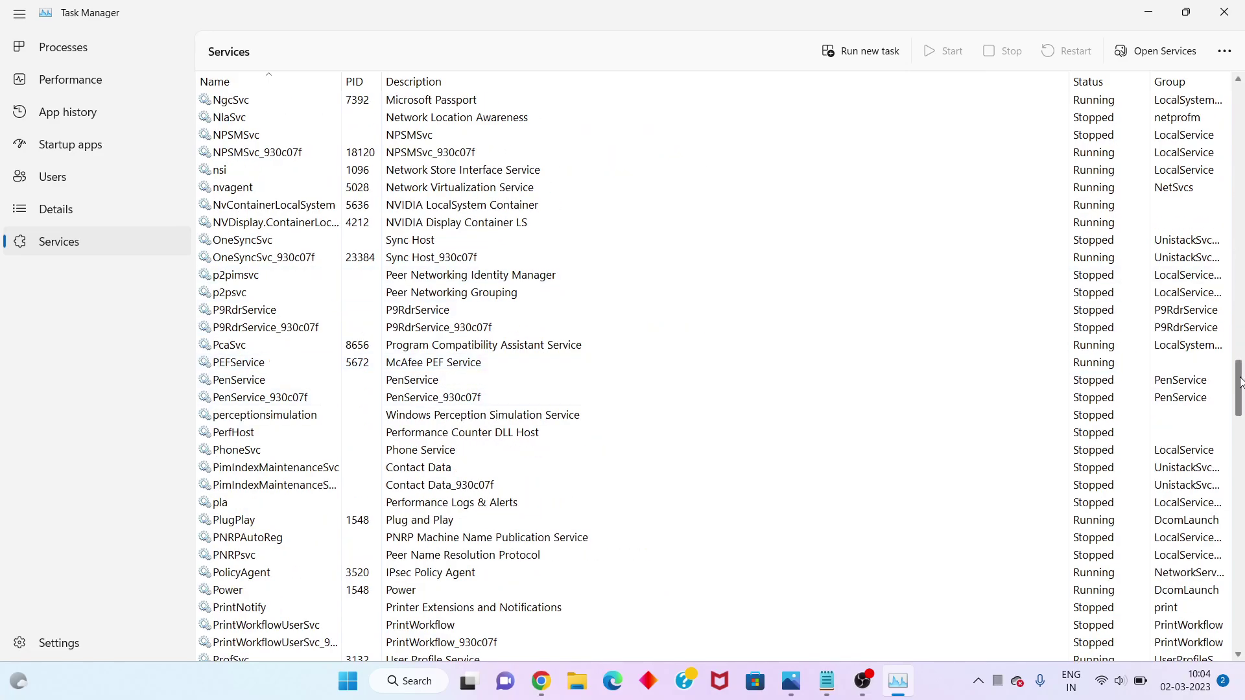
left_click_drag(1239, 382, 1237, 347)
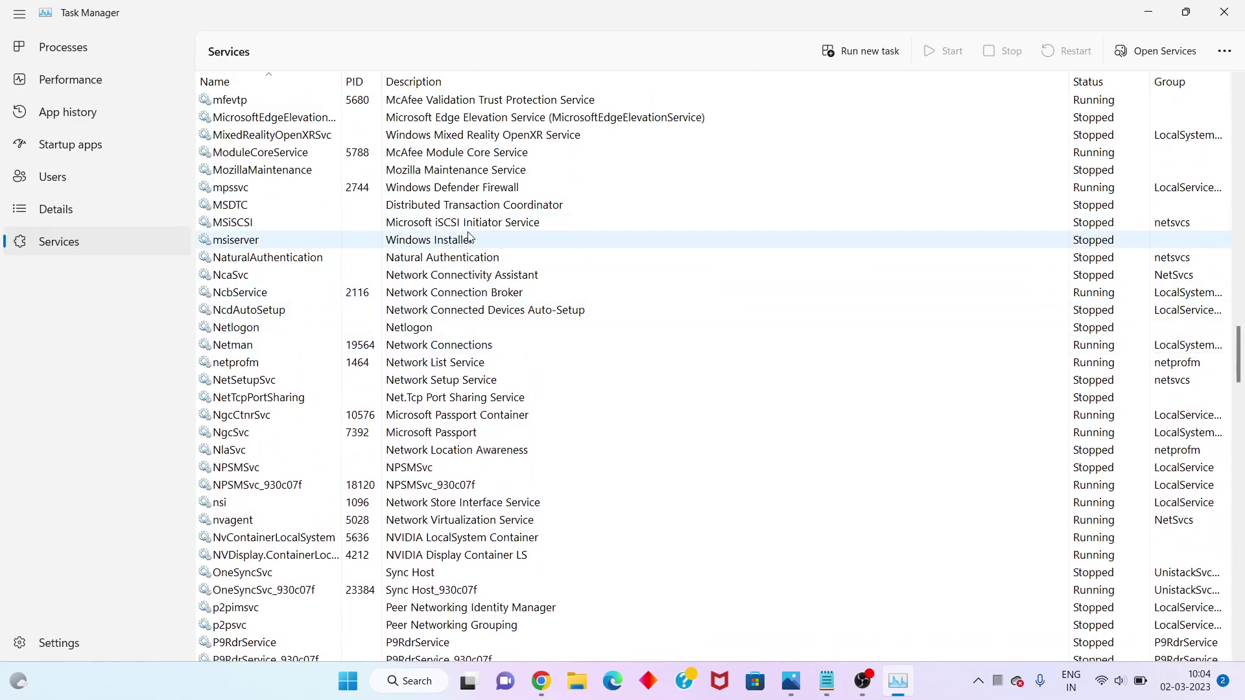
left_click(408, 244)
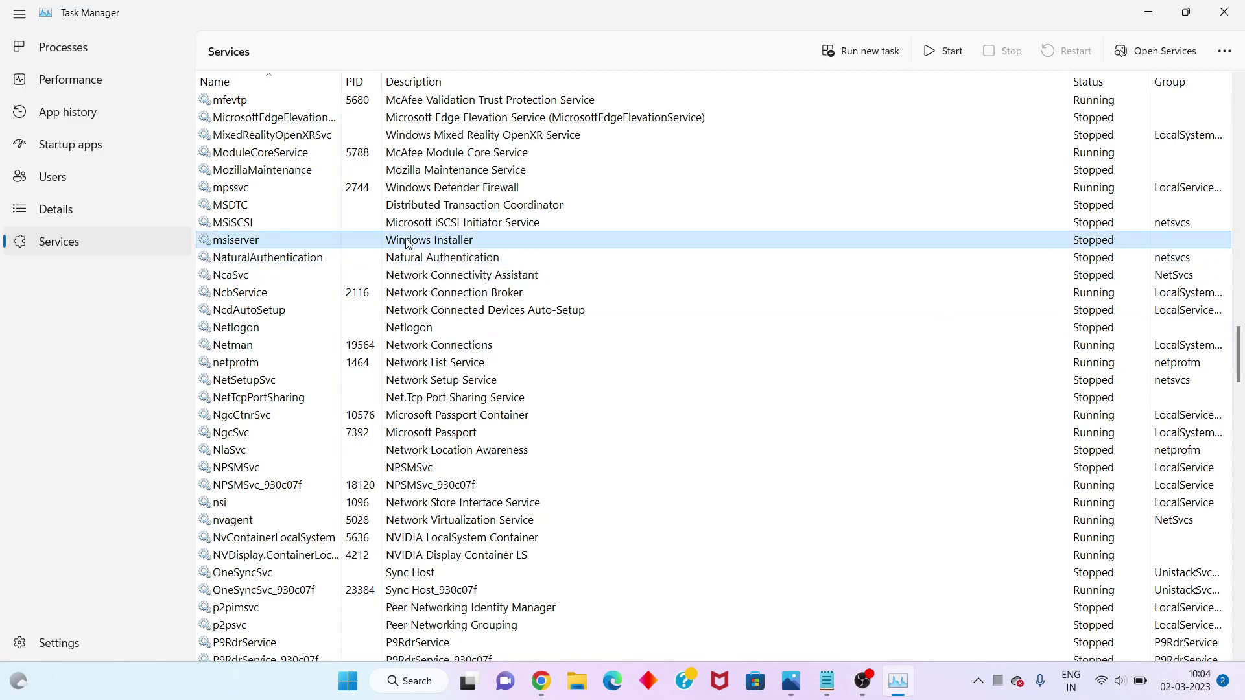
right_click(407, 243)
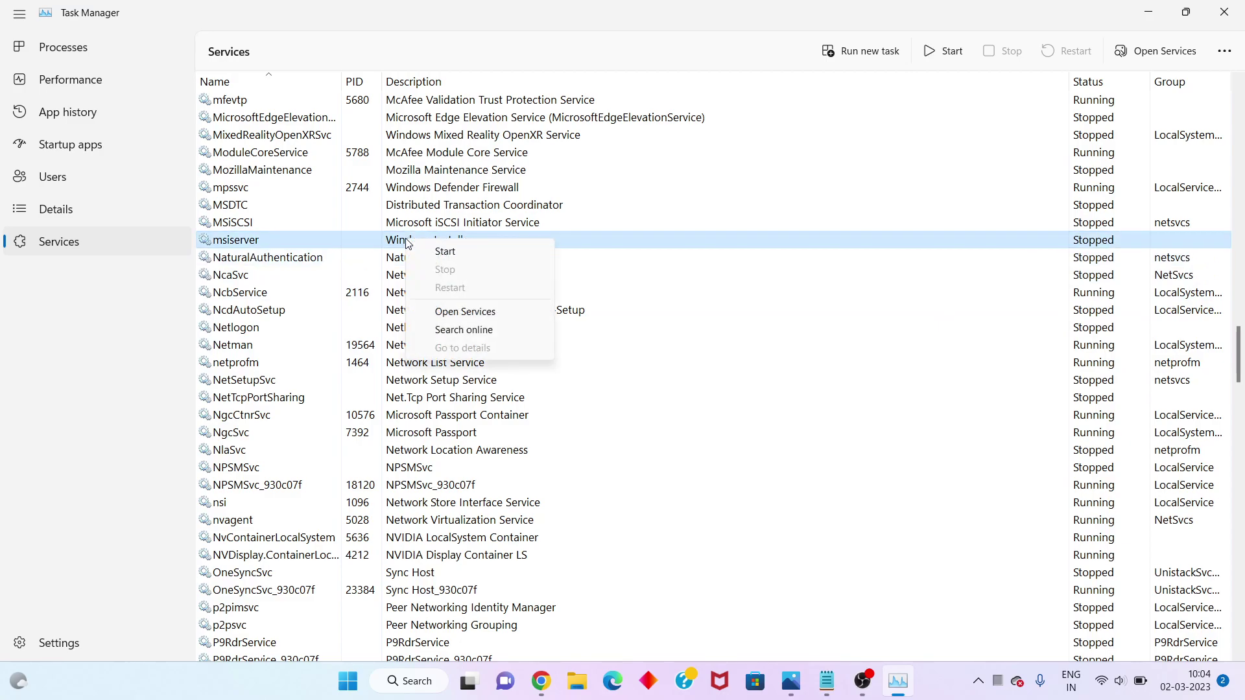
left_click(452, 251)
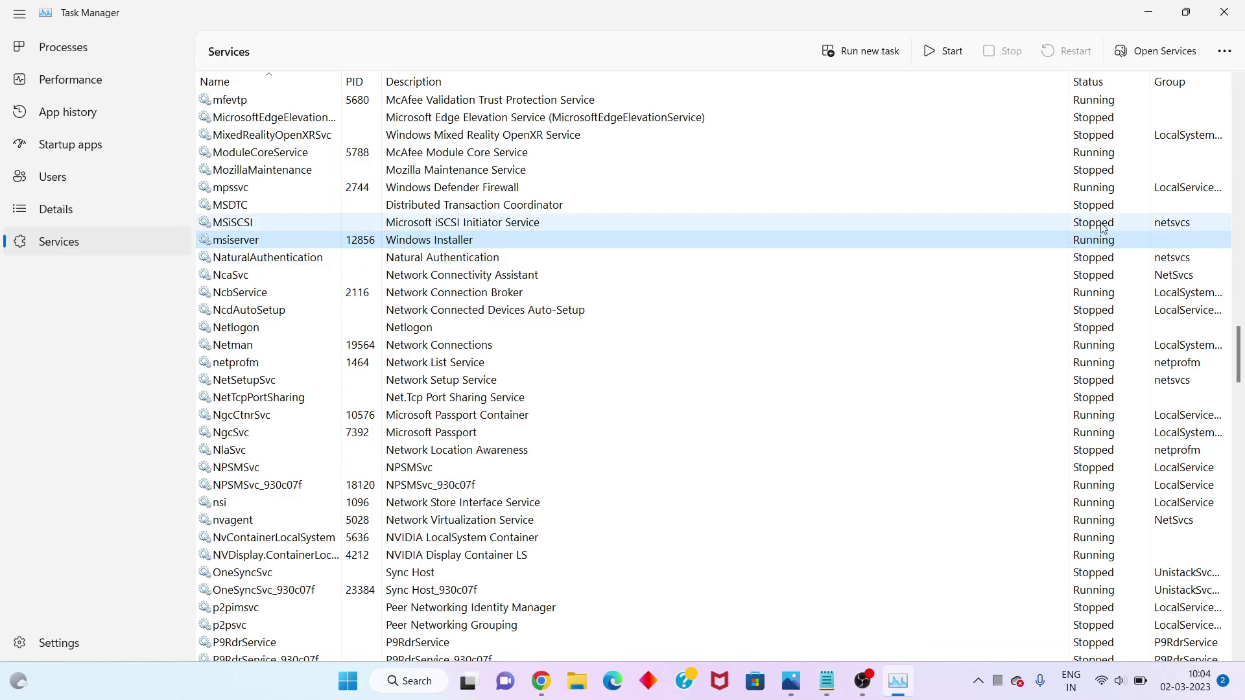
Close Task Manager and search Windows for 'cmd' to find Command Prompt
left_click(1224, 12)
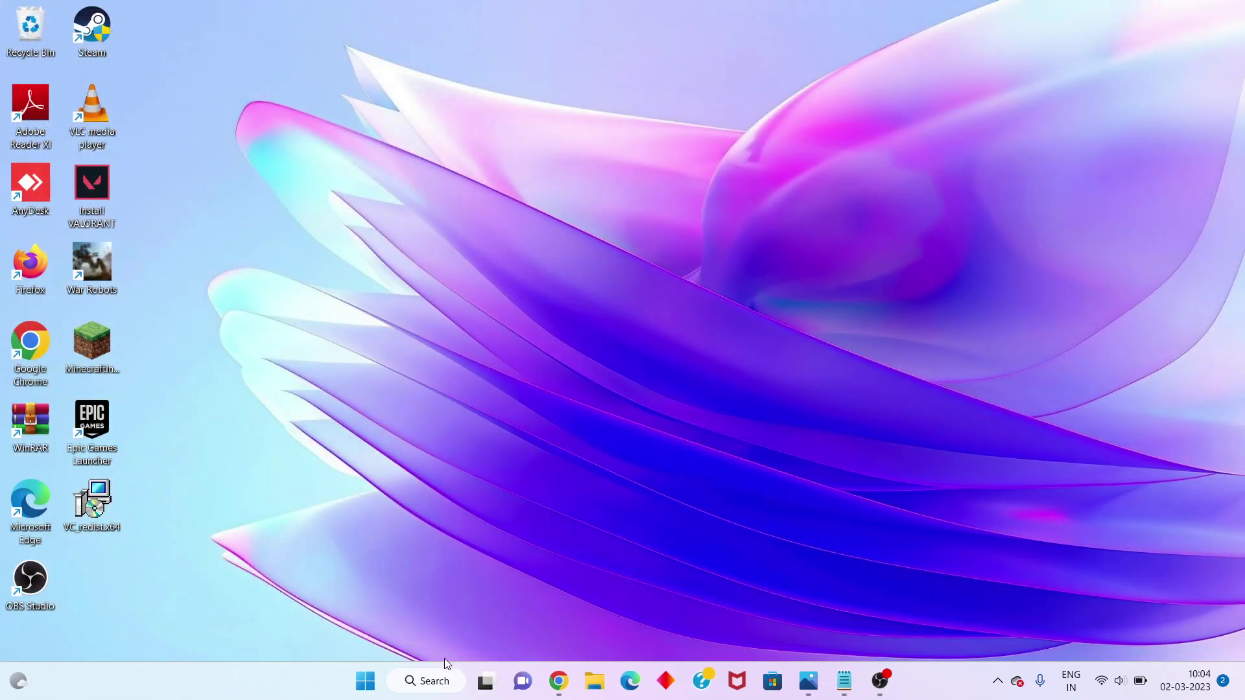
left_click(434, 683)
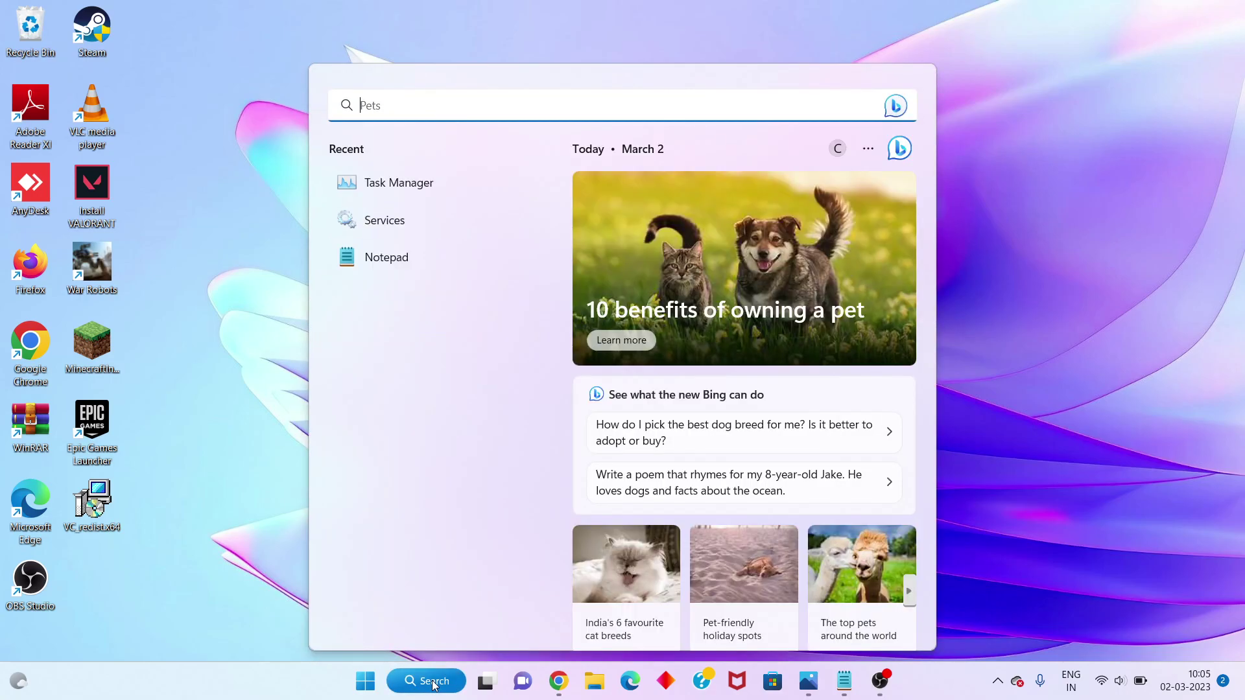
type("cm")
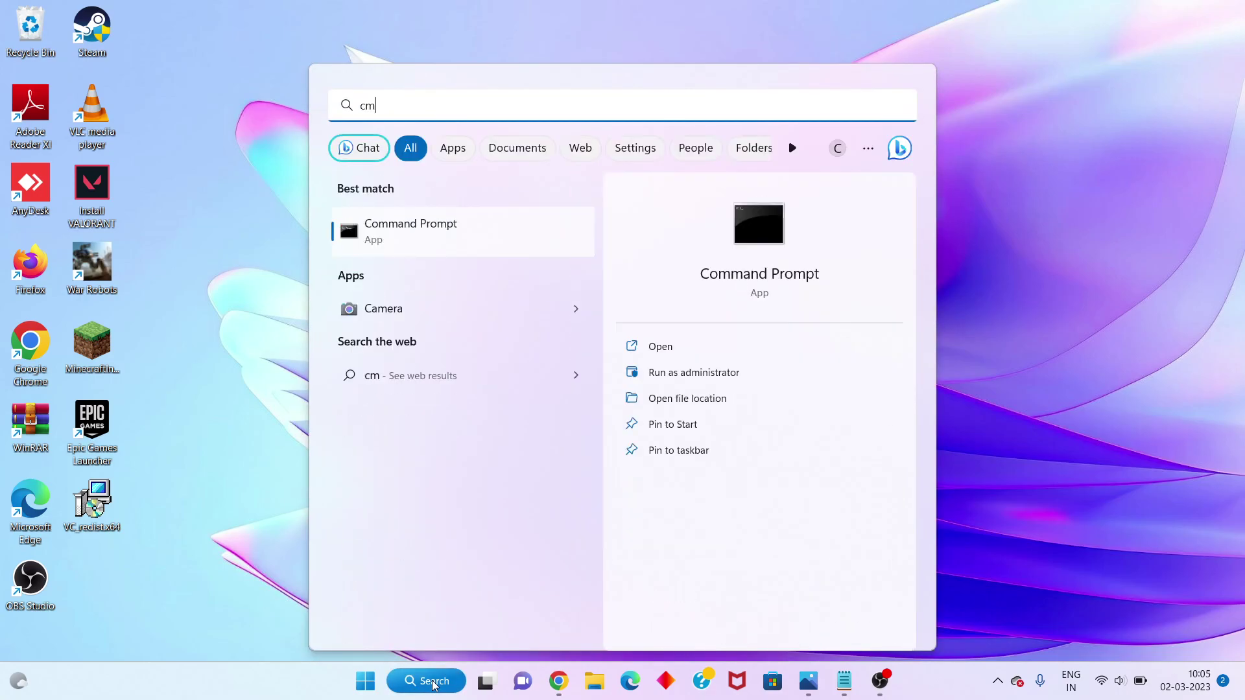
type("d")
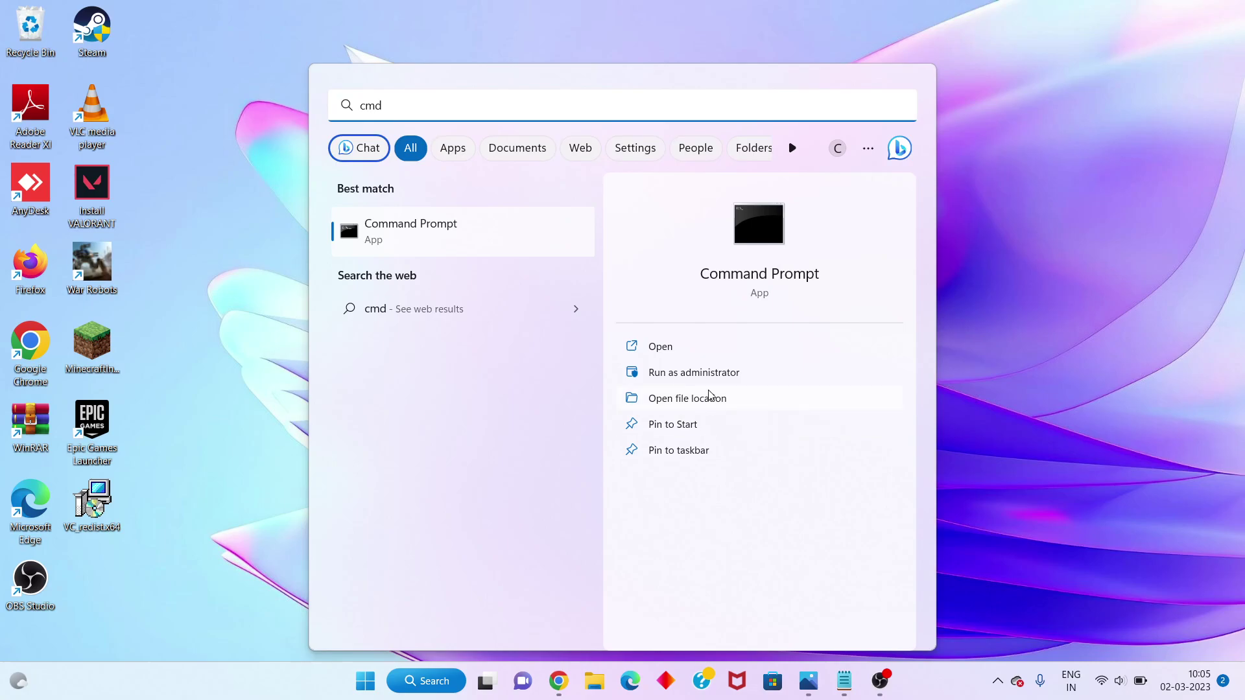
Launch Command Prompt as administrator, review Notepad's msiexec commands, and open System Information
left_click(719, 379)
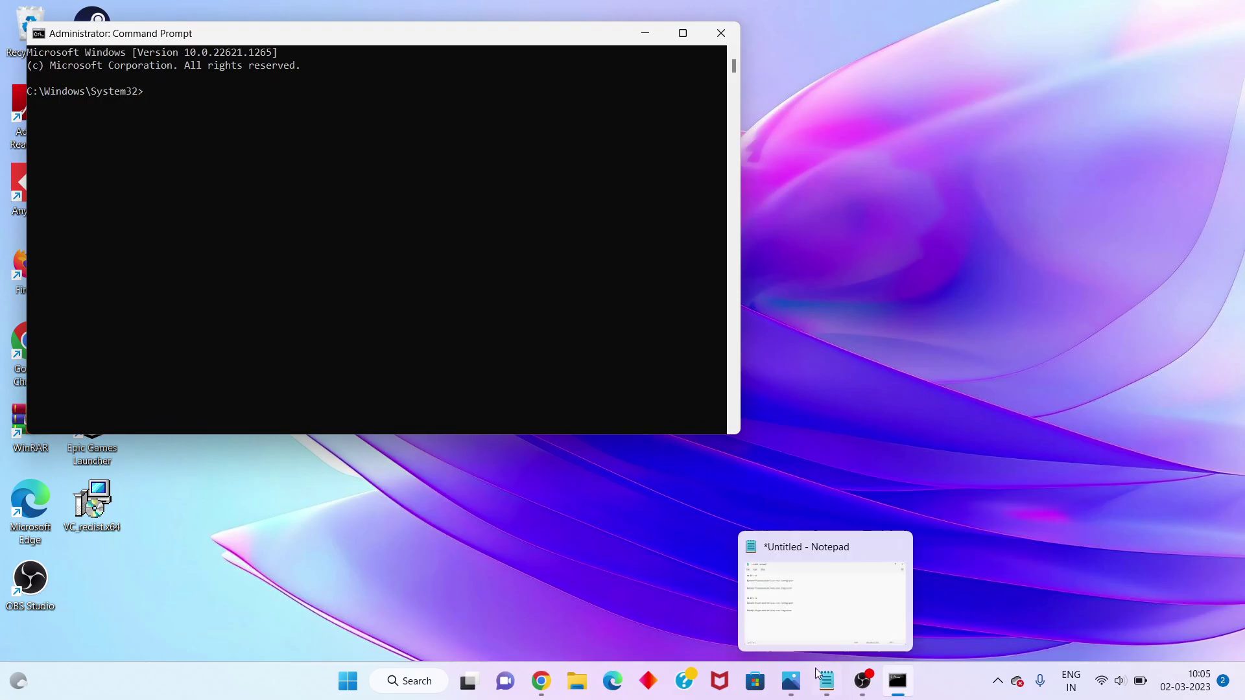
left_click(826, 686)
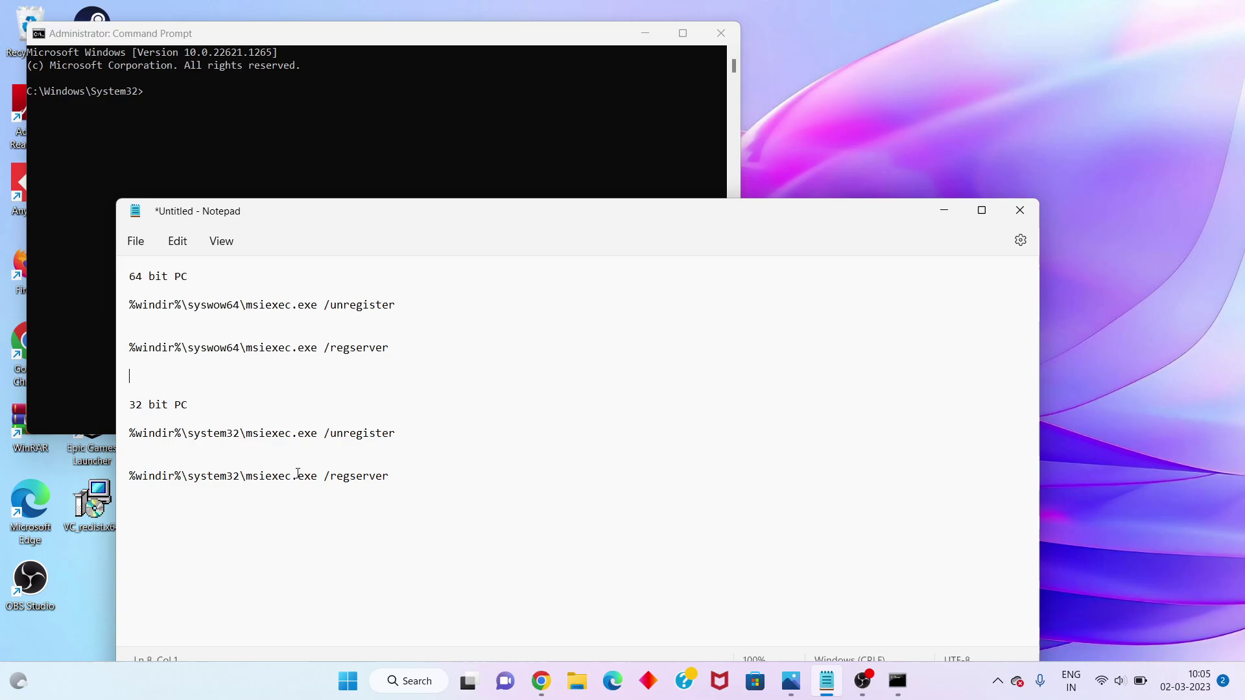
left_click(944, 211)
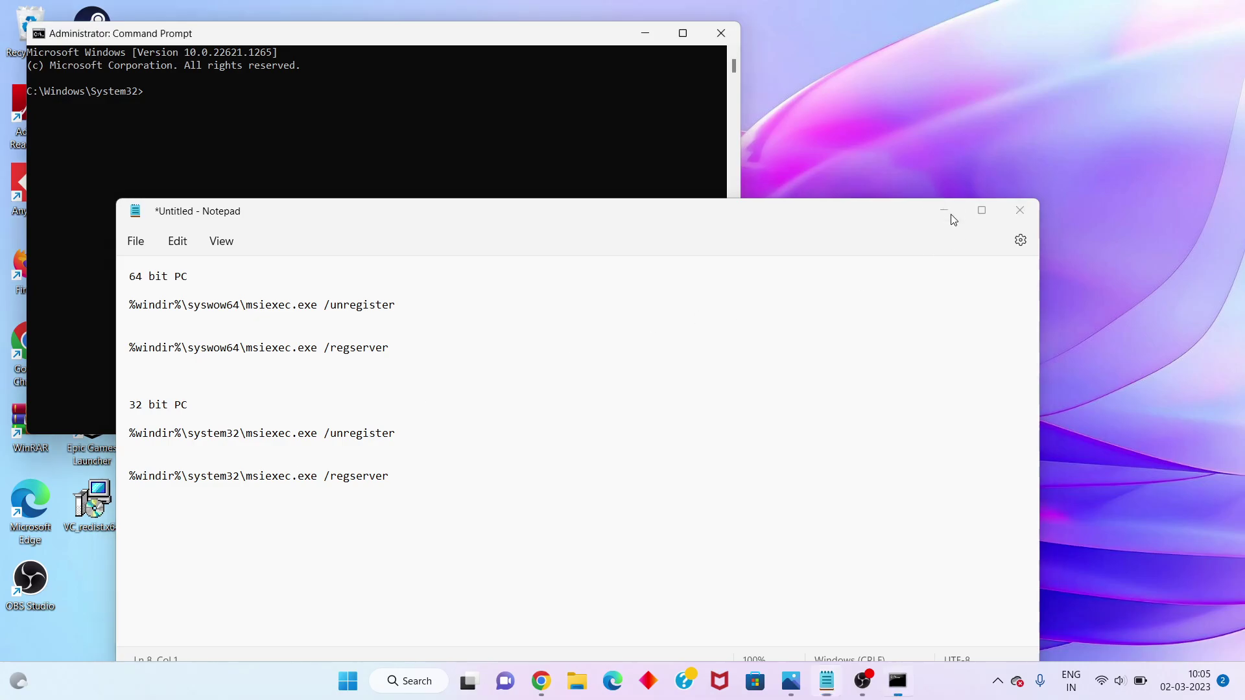
left_click(420, 682)
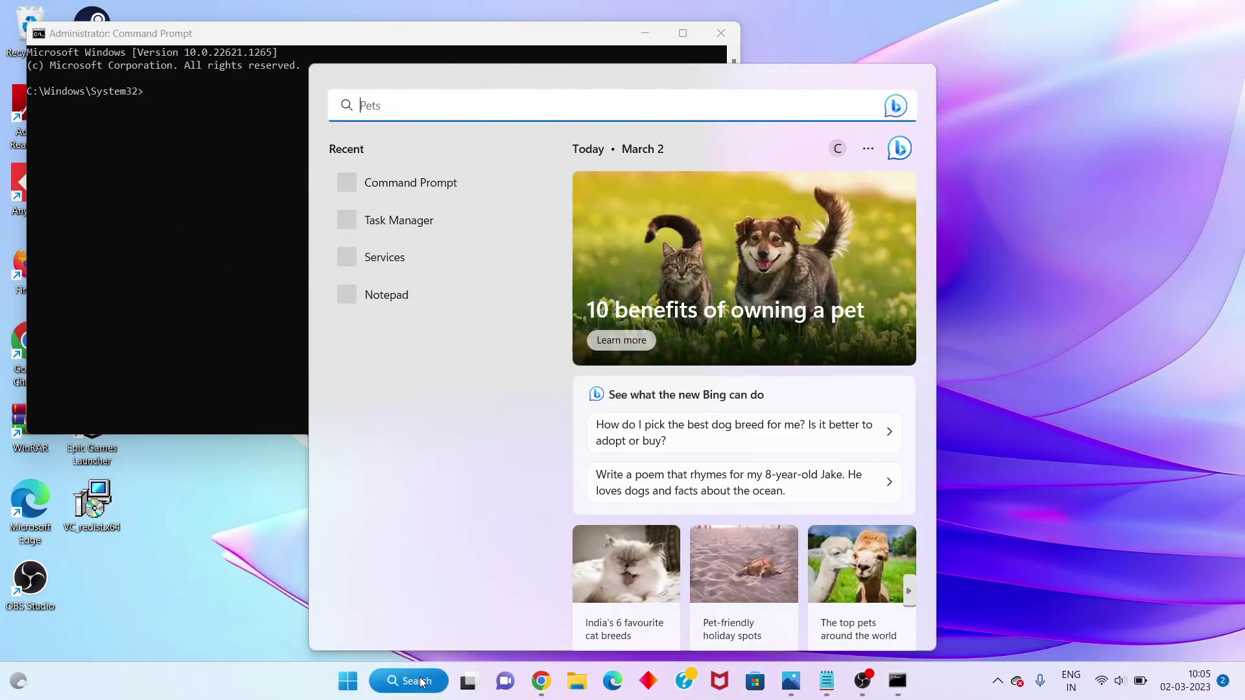
type("s")
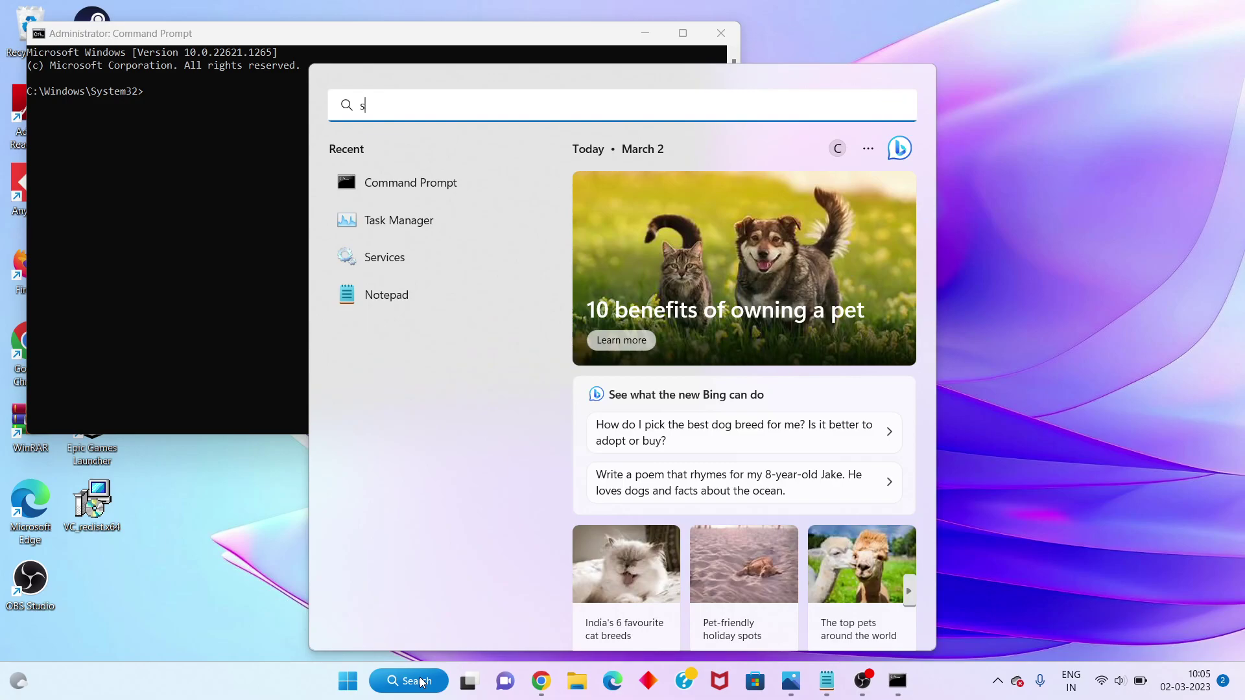
type("yst")
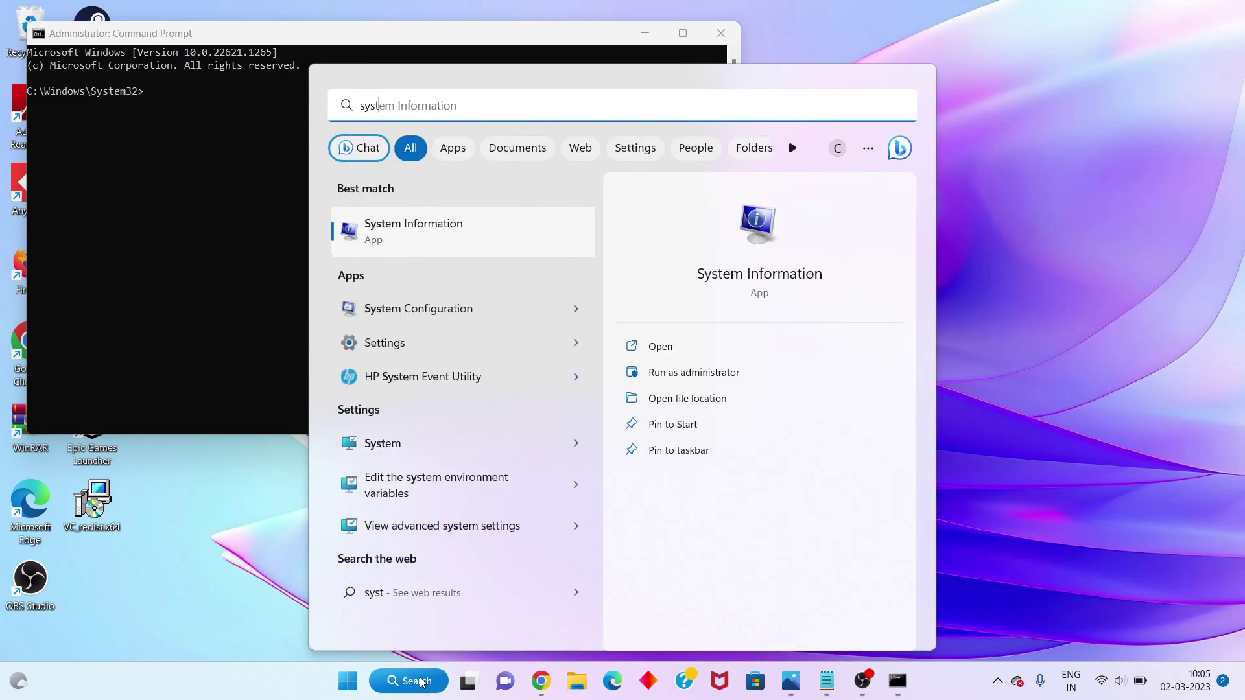
left_click(520, 245)
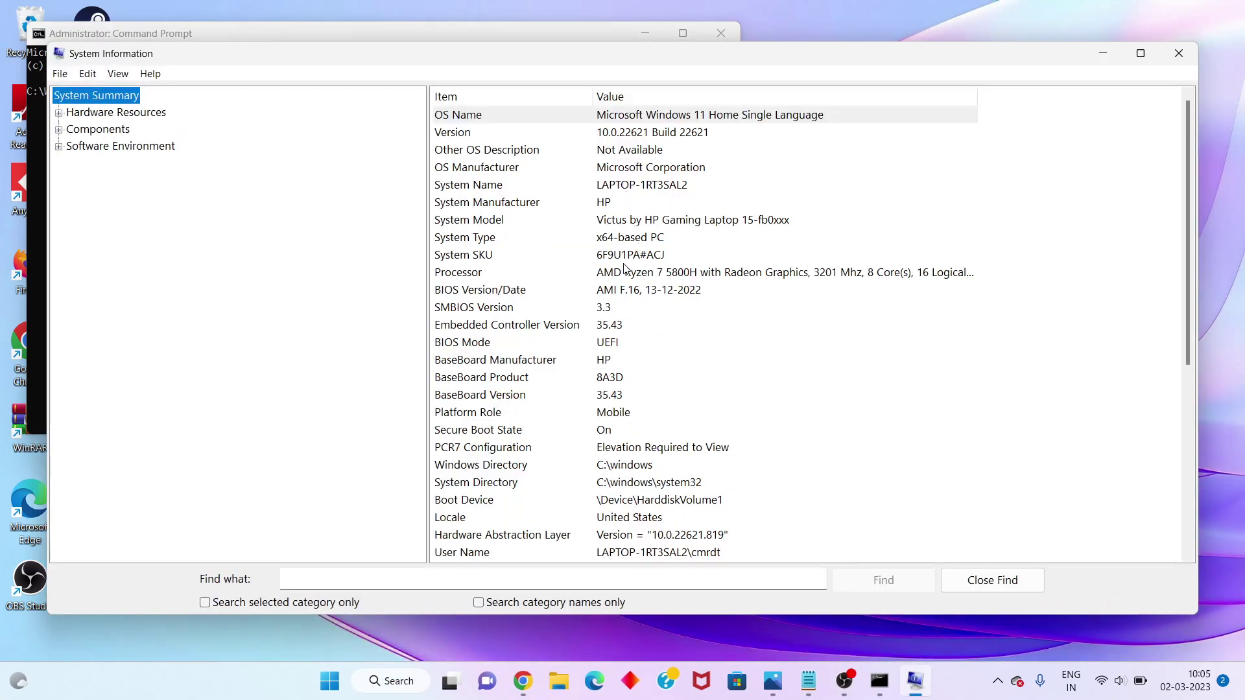
Highlight the System Type row in System Summary, confirming an x64-based PC
left_click(504, 245)
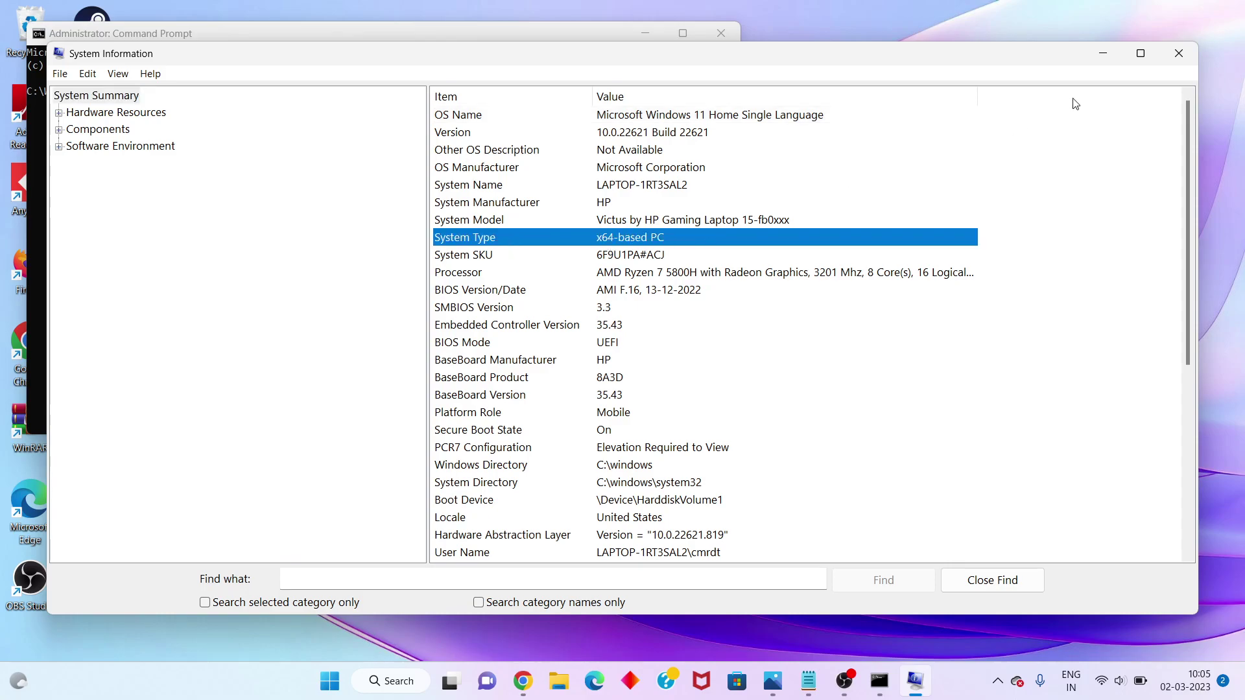
Close System Information and paste Notepad's 64-bit msiexec /unregister command at the admin prompt
left_click(1183, 52)
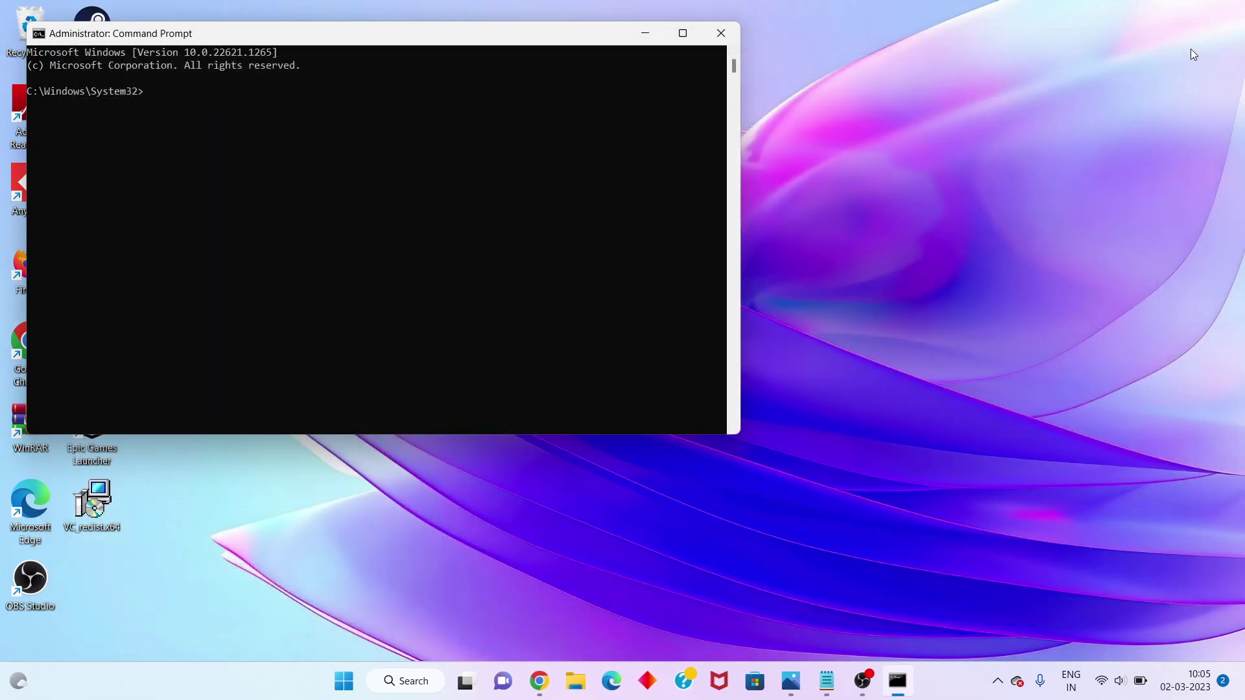
left_click(826, 681)
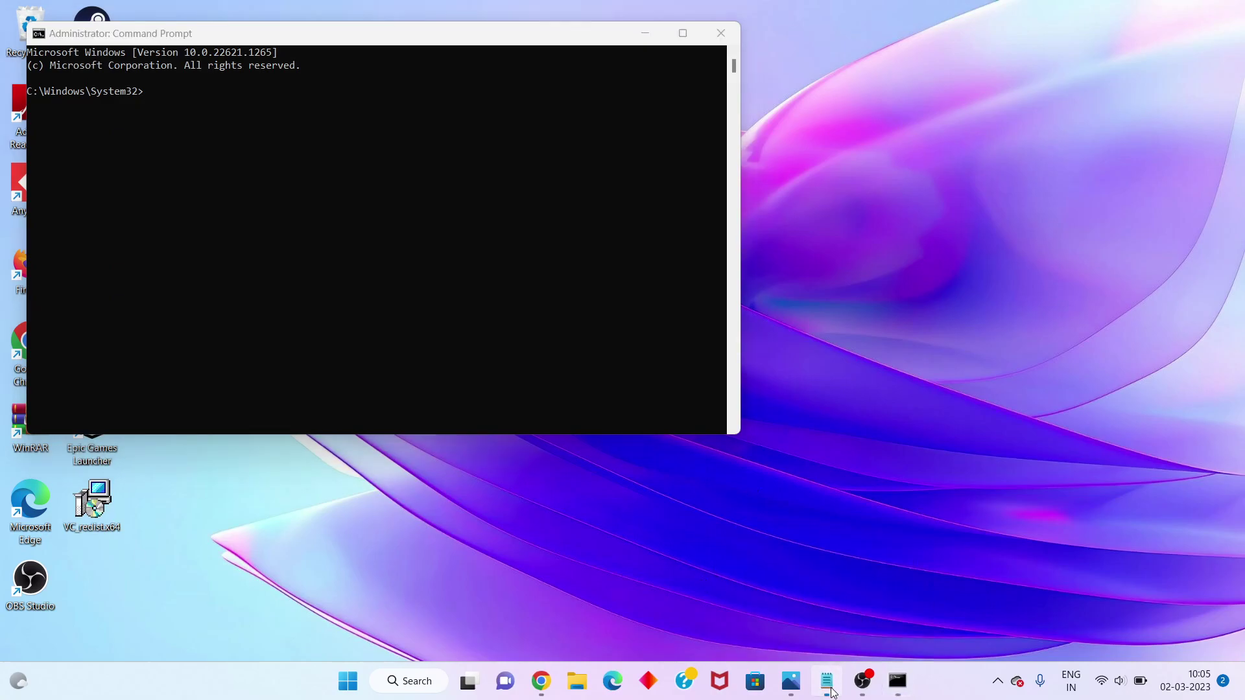
left_click(400, 307)
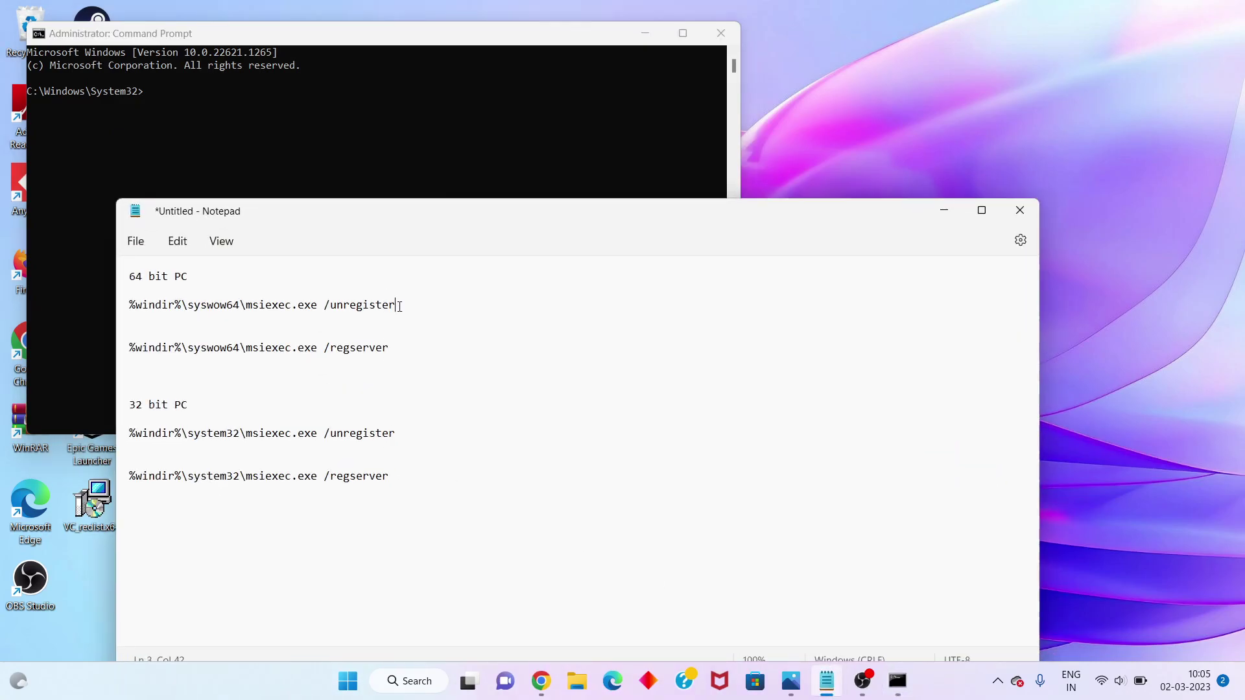
key("shift+Left")
key("shift+Left")
key("shift+Left")
key("shift+Left")
key("shift+Left")
key("shift+Left")
key("shift+Left")
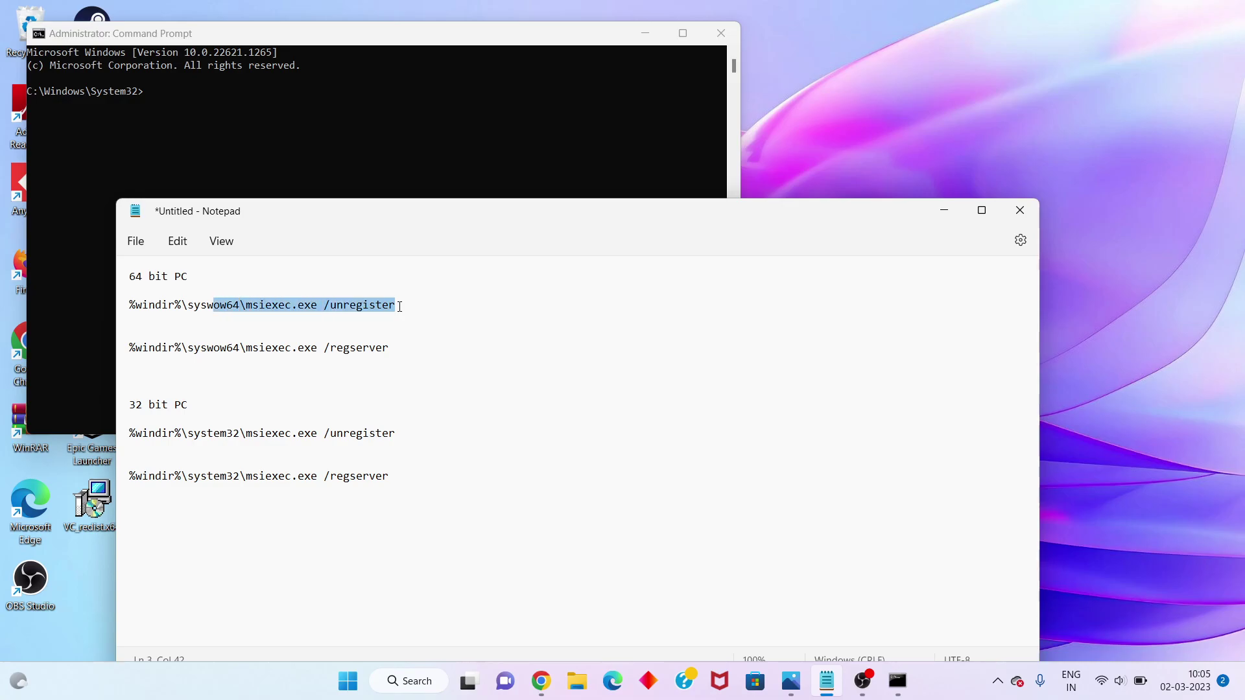
key("shift+Left")
key("shift+Left")
key("shift+Left")
key("shift+Left")
key("shift+Left")
key("shift+Left")
key("shift+Left")
key("shift+Left")
key("shift+Left")
key("shift+Left")
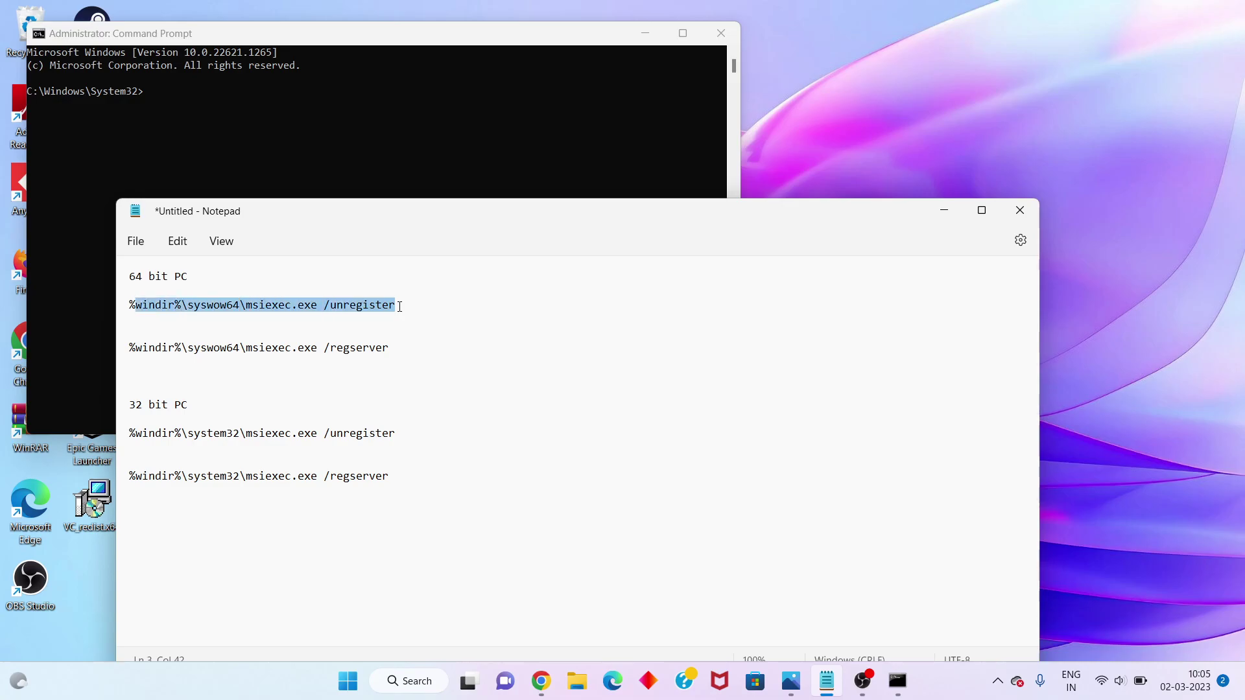
key("shift+Left")
key("ctrl+c")
left_click(944, 213)
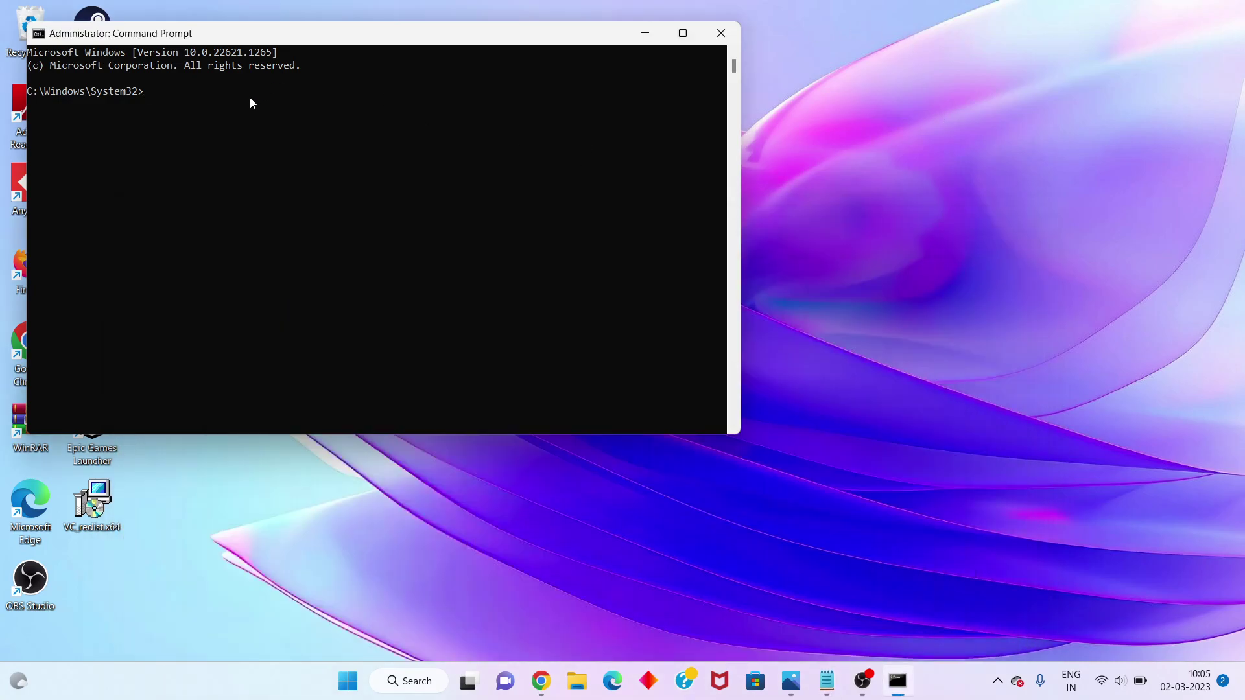
key("ctrl+v")
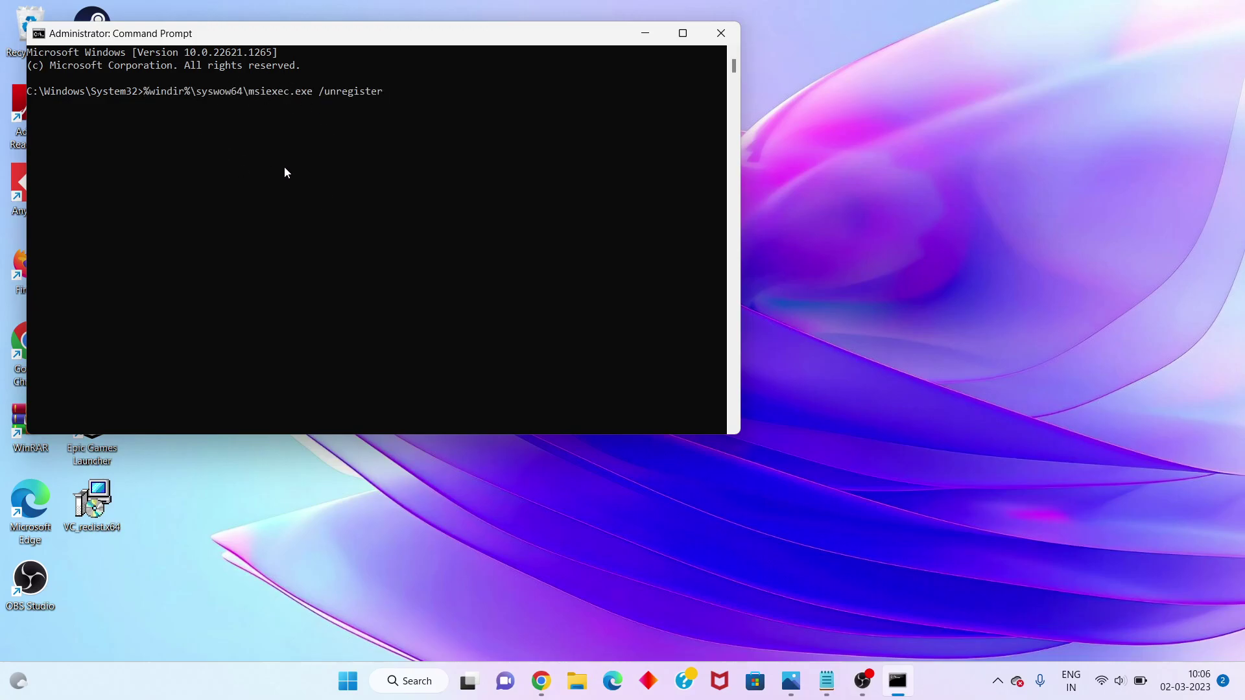
Select the 64-bit msiexec /regserver line in Notepad
left_click(829, 683)
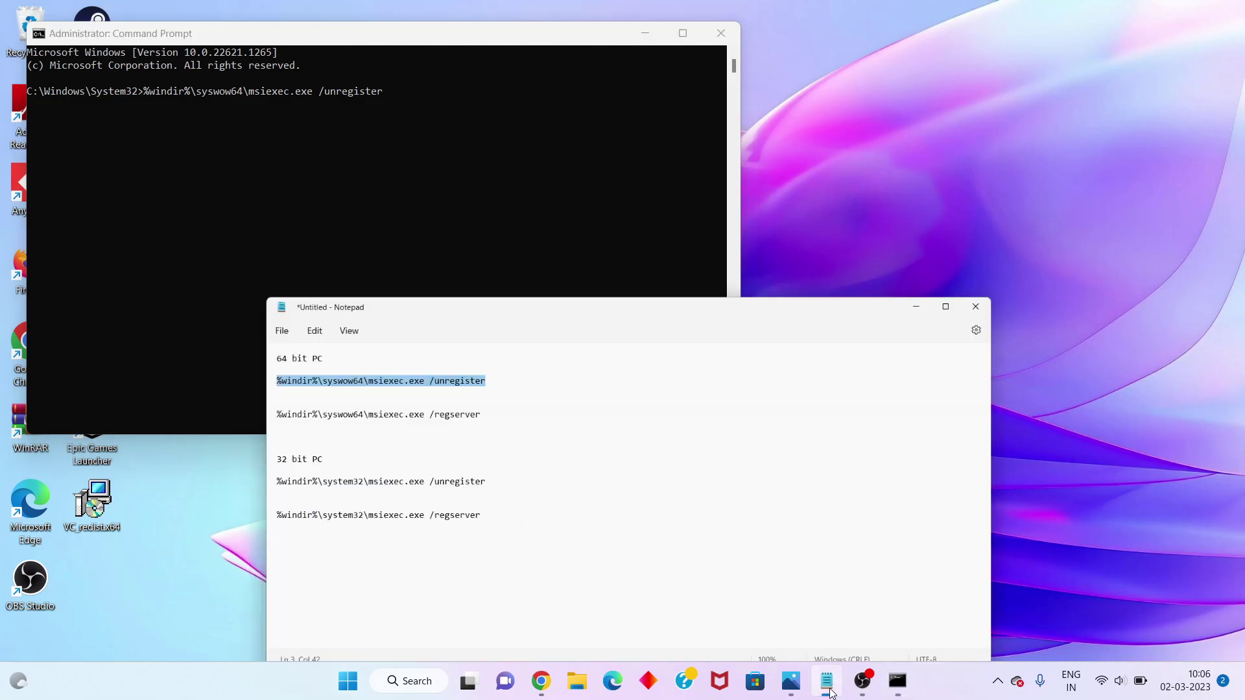
left_click(407, 345)
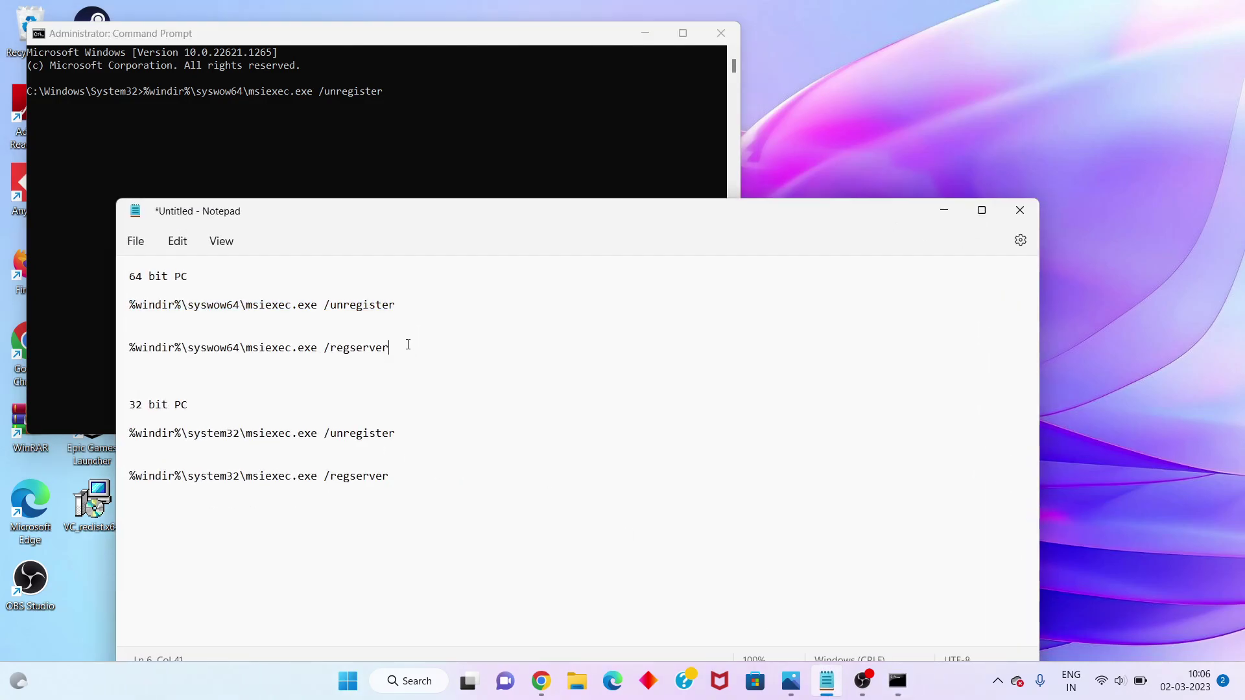
key("shift+Left")
key("shift+Left")
key("shift+Left")
key("shift+Left")
key("shift+Left")
key("shift+Left")
key("shift+Left")
key("shift+Left")
key("shift+Left")
key("shift+Left")
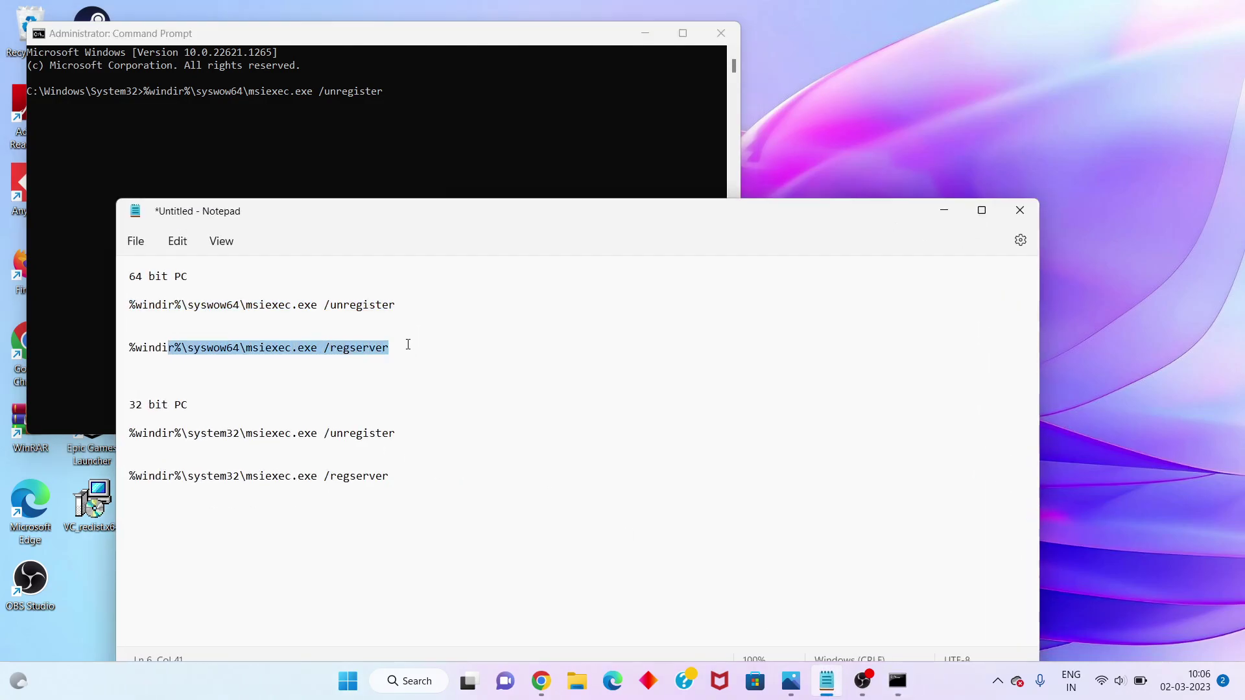
key("shift+Left")
key("shift+Left")
key("shift+Left")
key("shift+Left")
key("shift+Left")
key("shift+Left")
Hide Notepad, close Command Prompt, and view Start's Restart option without restarting
left_click(944, 214)
left_click(722, 36)
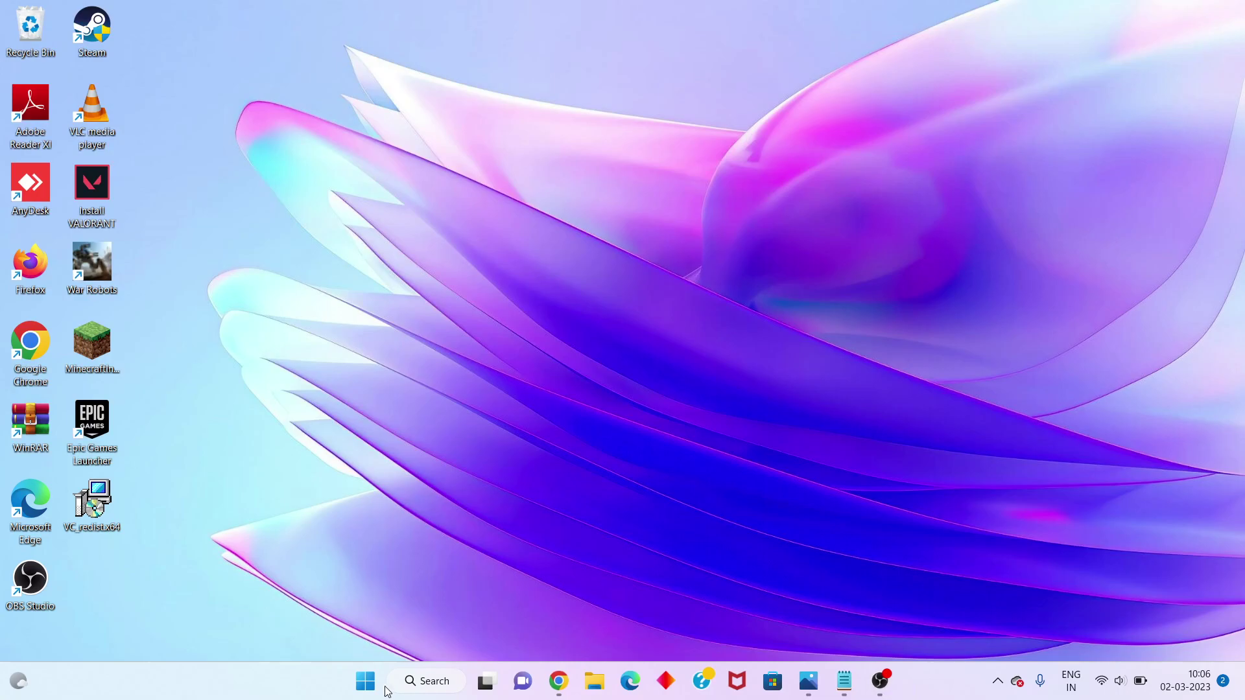
left_click(366, 680)
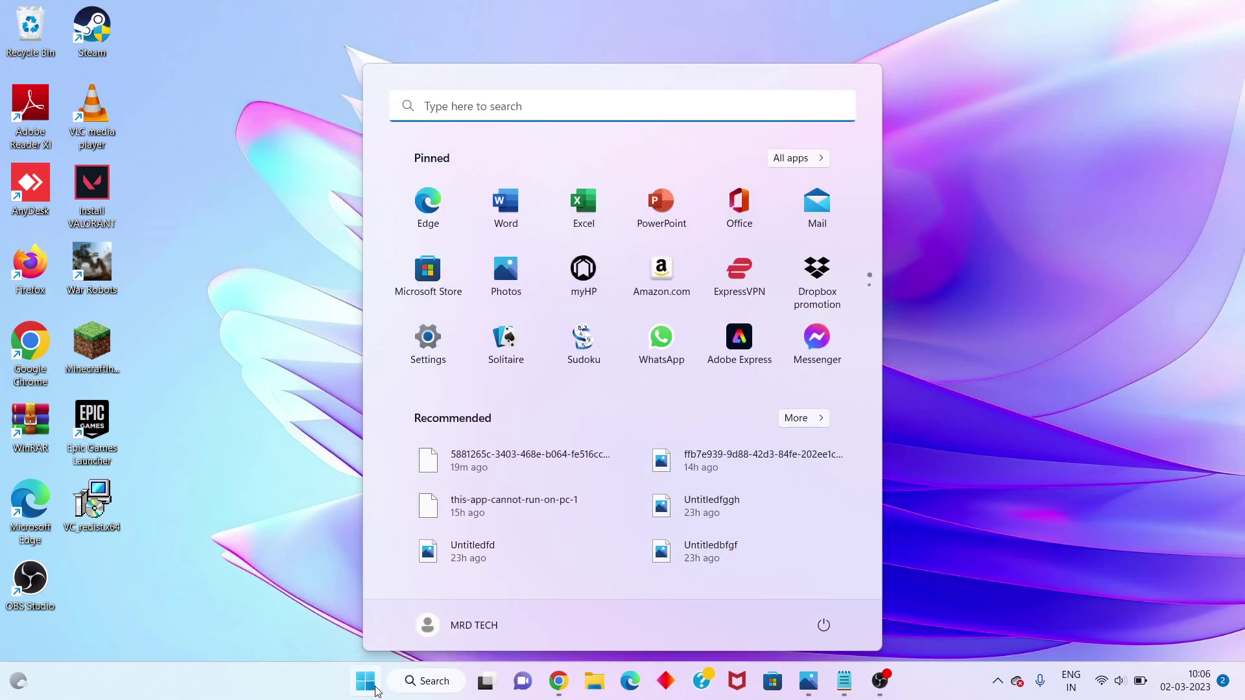
left_click(823, 626)
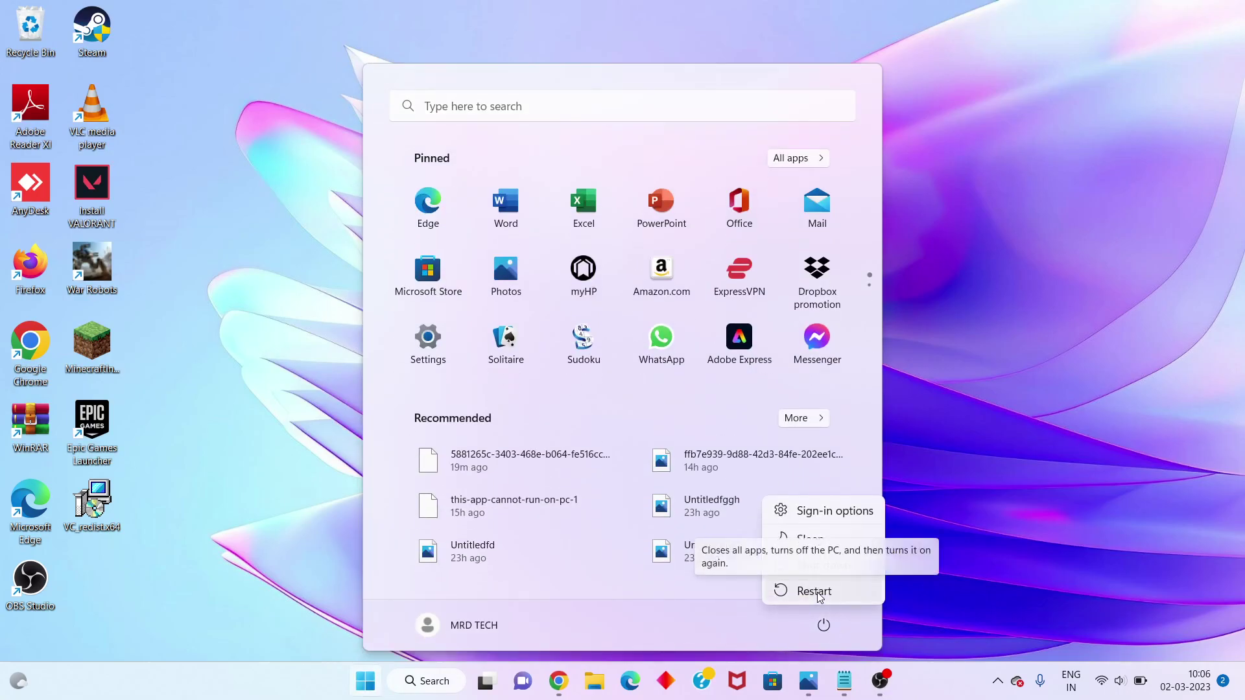
mouse_move(813, 591)
left_click(963, 470)
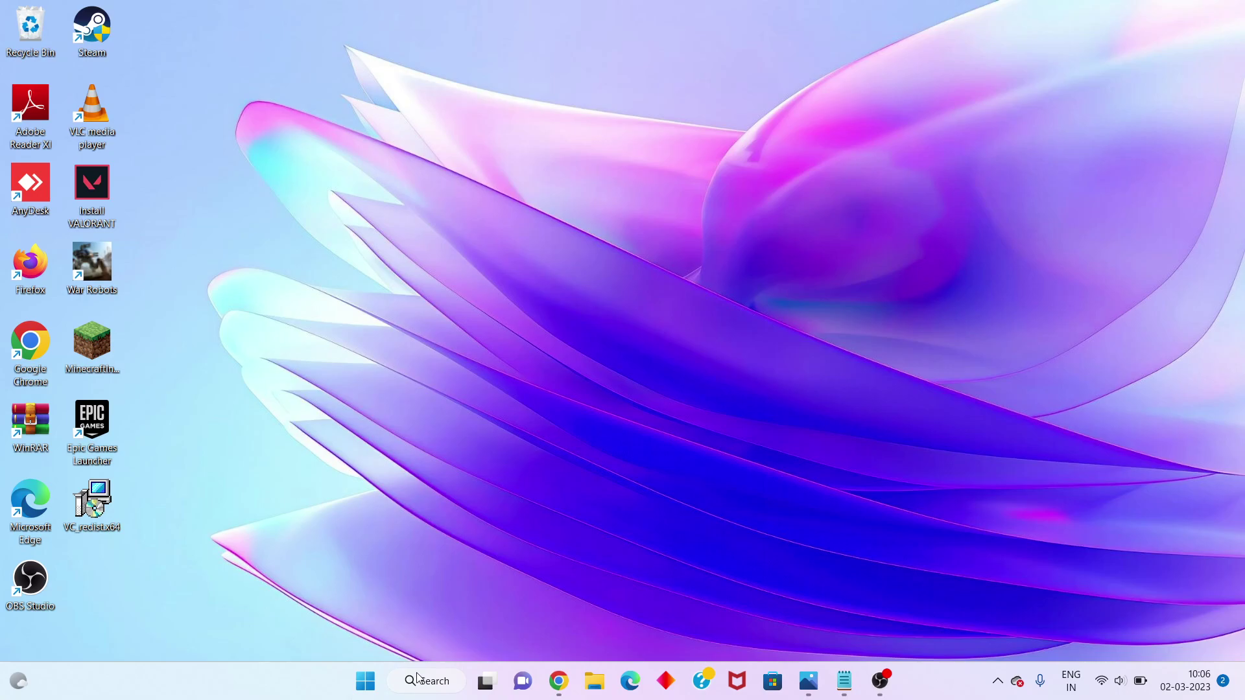
Search for cmd and launch Command Prompt with Run as administrator
left_click(420, 684)
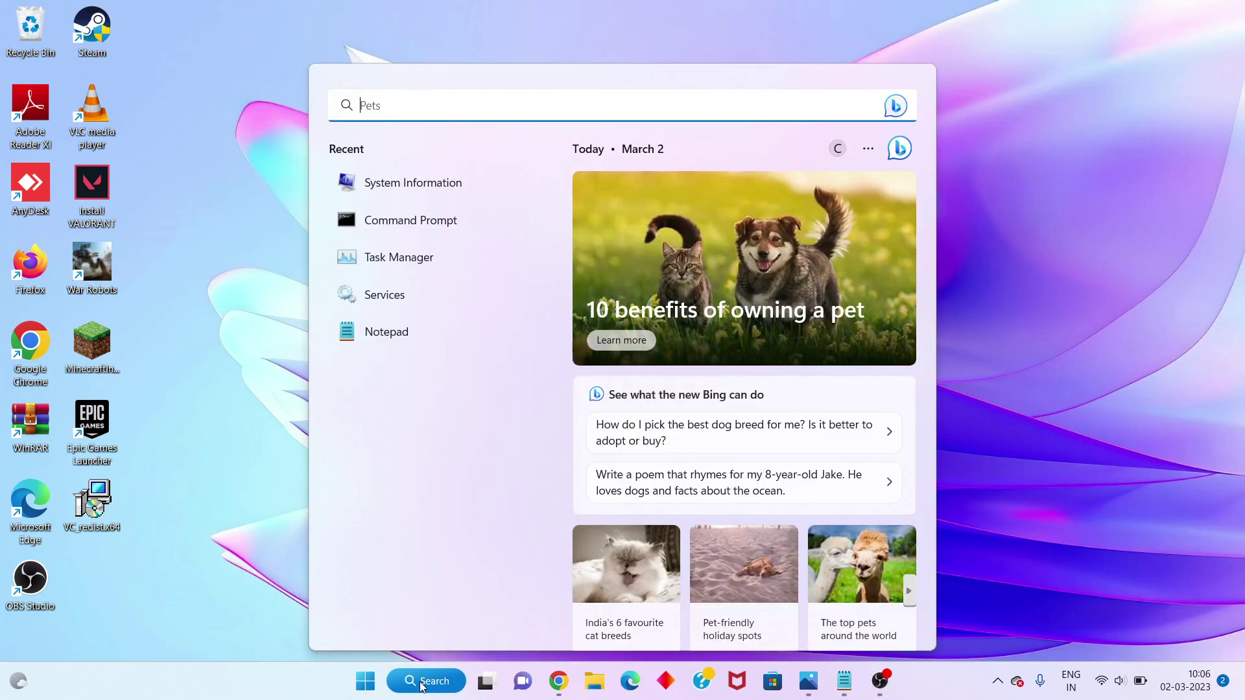
type("cmd")
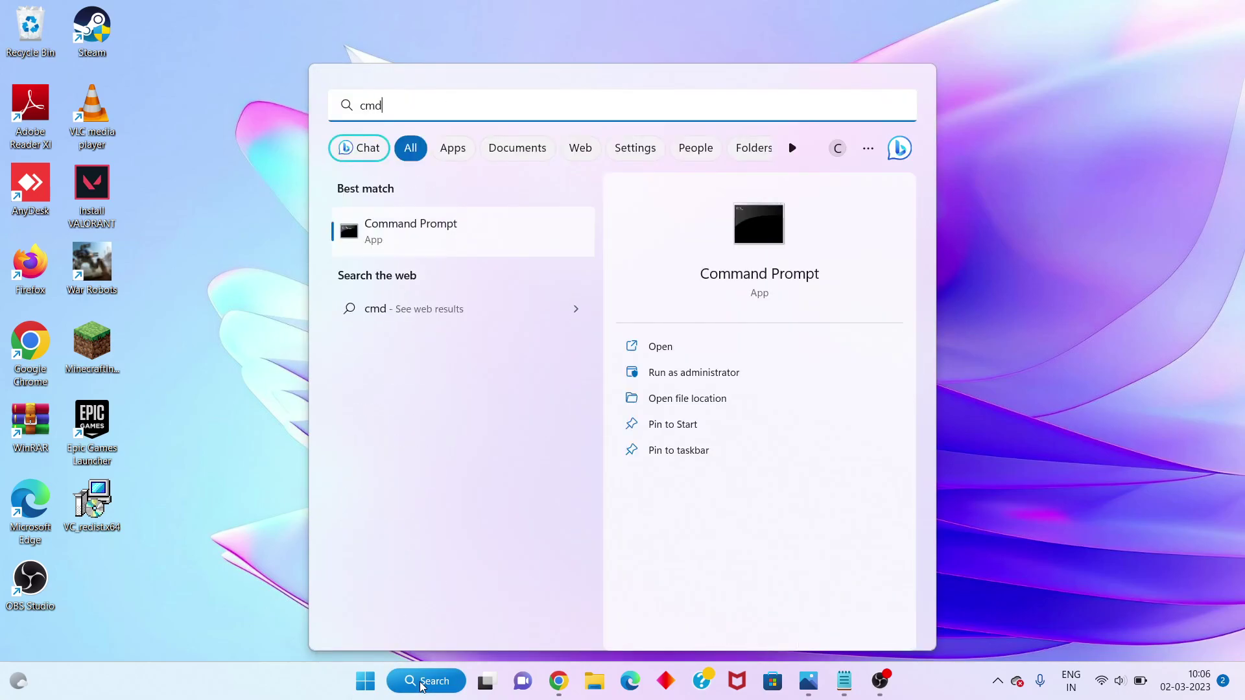
left_click(670, 372)
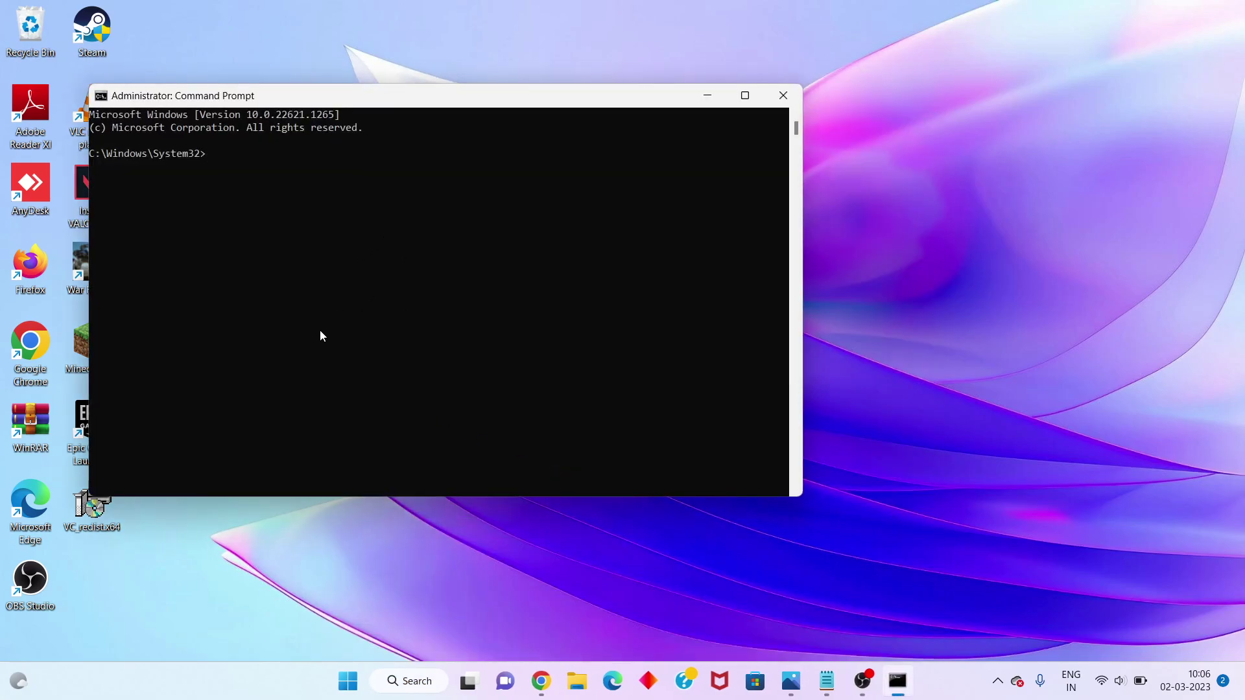
type("sf")
type("c /")
type("sca")
type("nno")
type("w")
Run sfc /scannow at the administrator Command Prompt
key("Return")
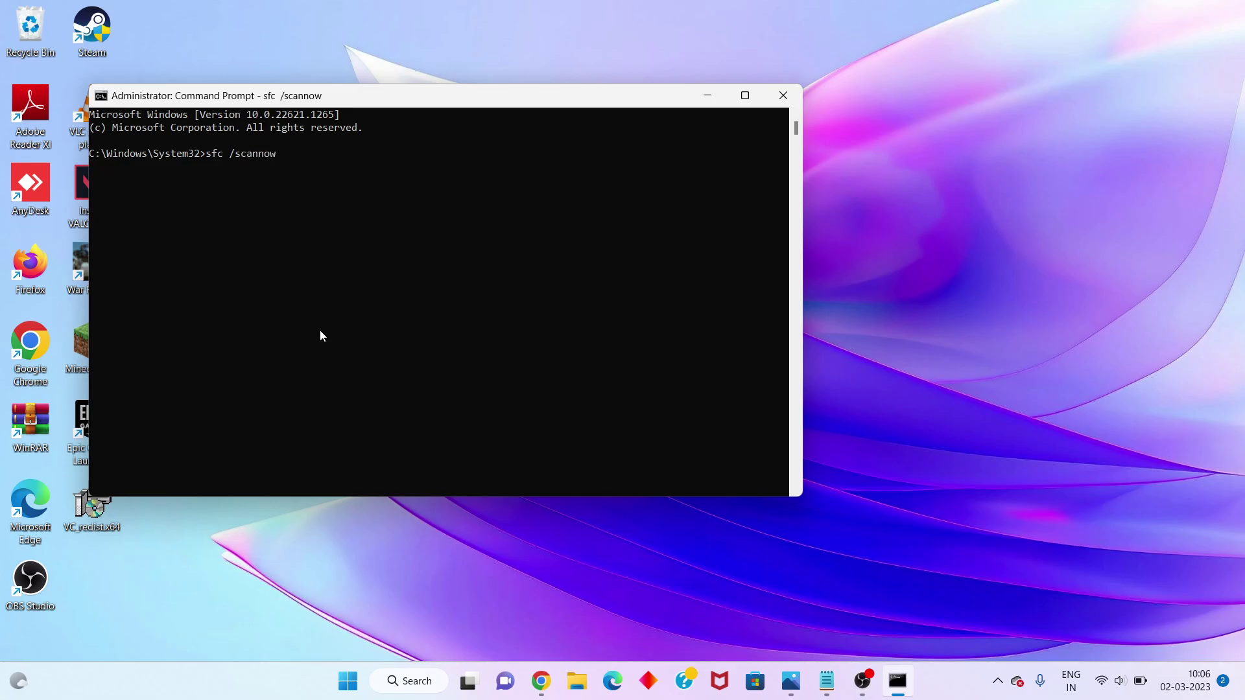